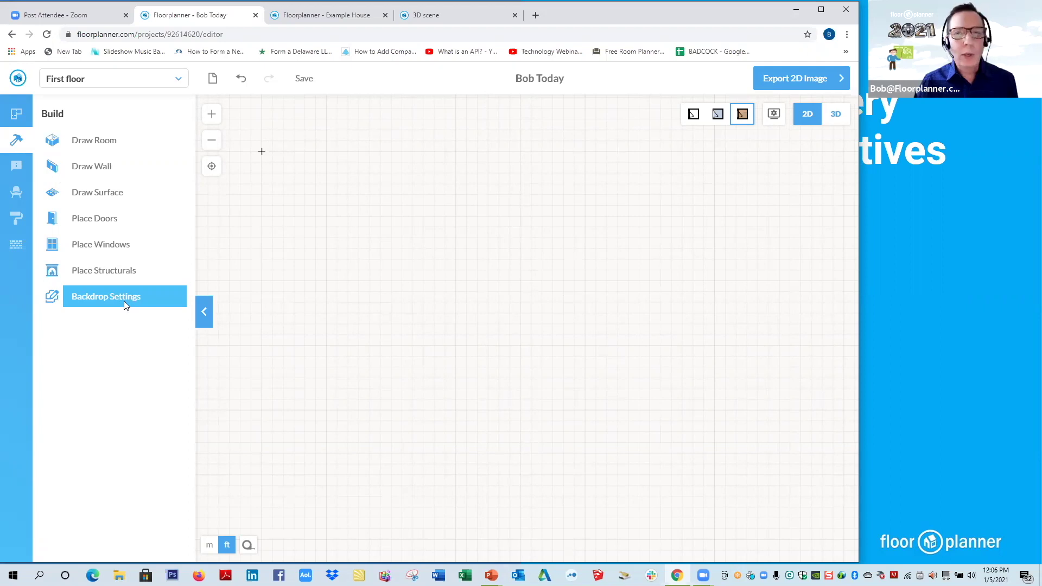
# - Load Attachment-1.jpeg from the Desktop as the first floor's backdrop image and save the project
pyautogui.click(124, 302)
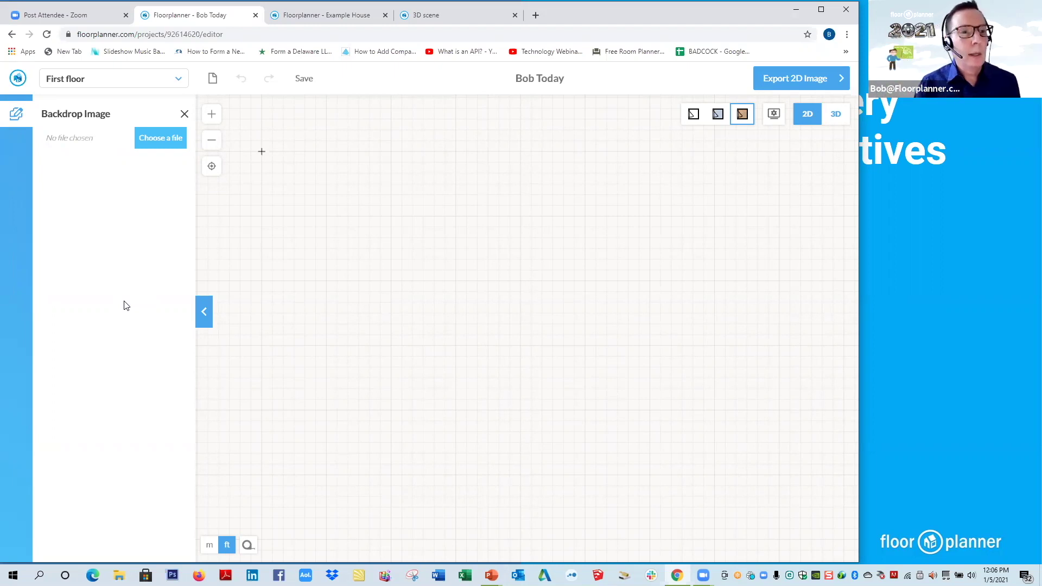
pyautogui.click(164, 144)
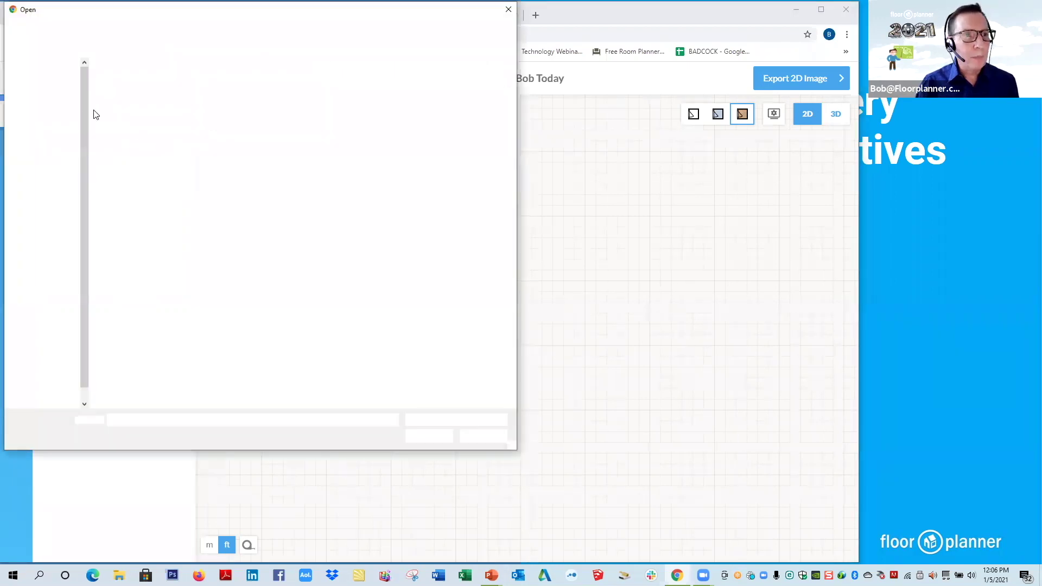
pyautogui.click(49, 114)
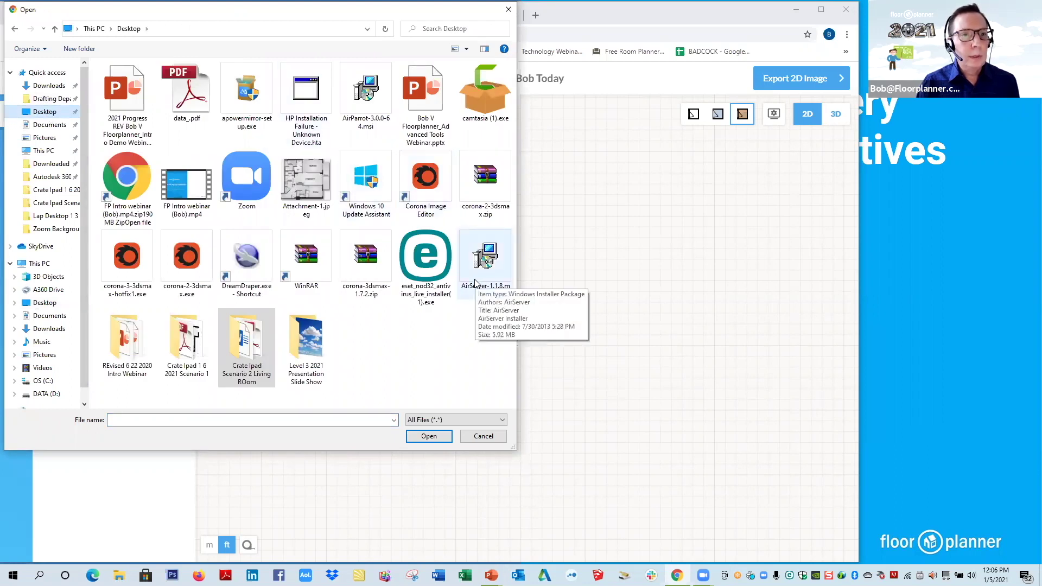
pyautogui.click(306, 179)
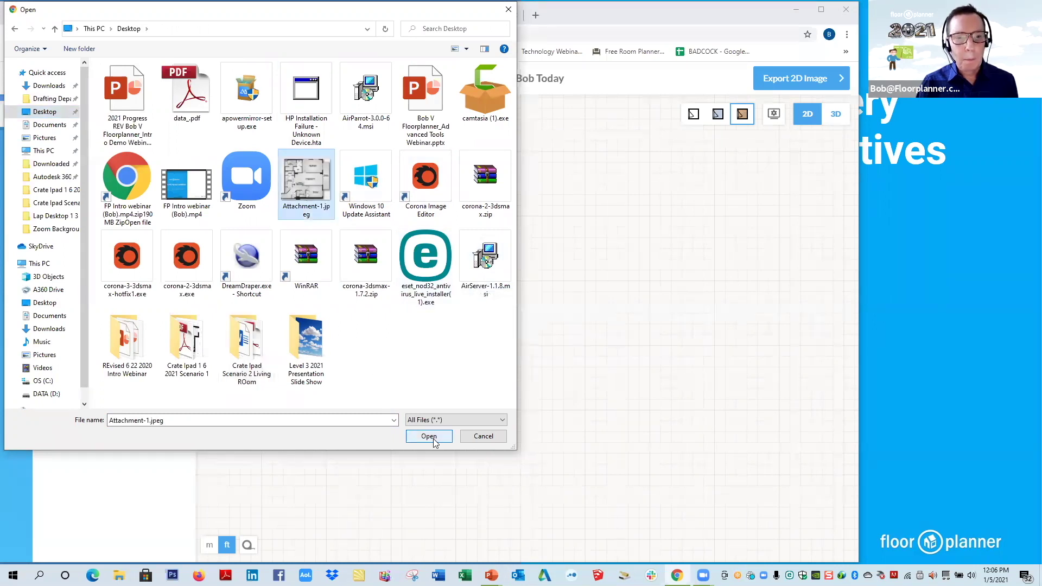
pyautogui.click(430, 437)
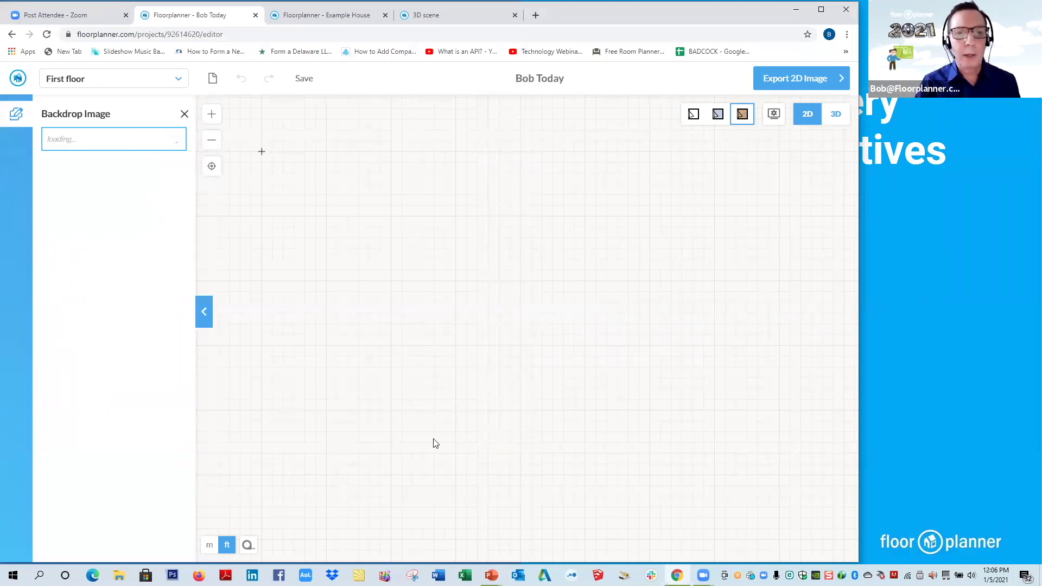
pyautogui.click(303, 80)
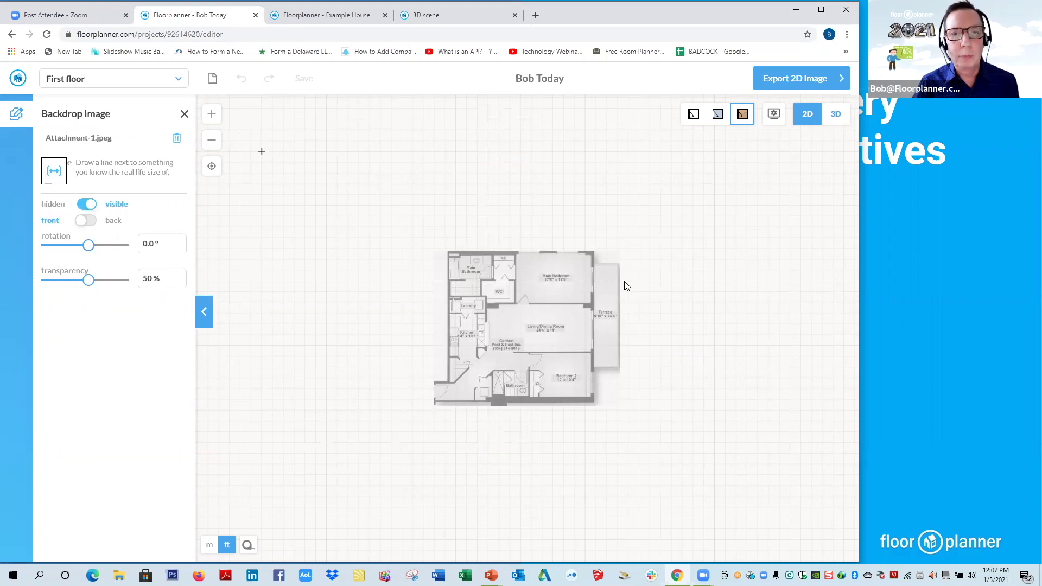
# - Scale the backdrop with a reference line between the Living/Dining Room's upper and lower walls, setting its length to 11
pyautogui.scroll(3, 627, 286)
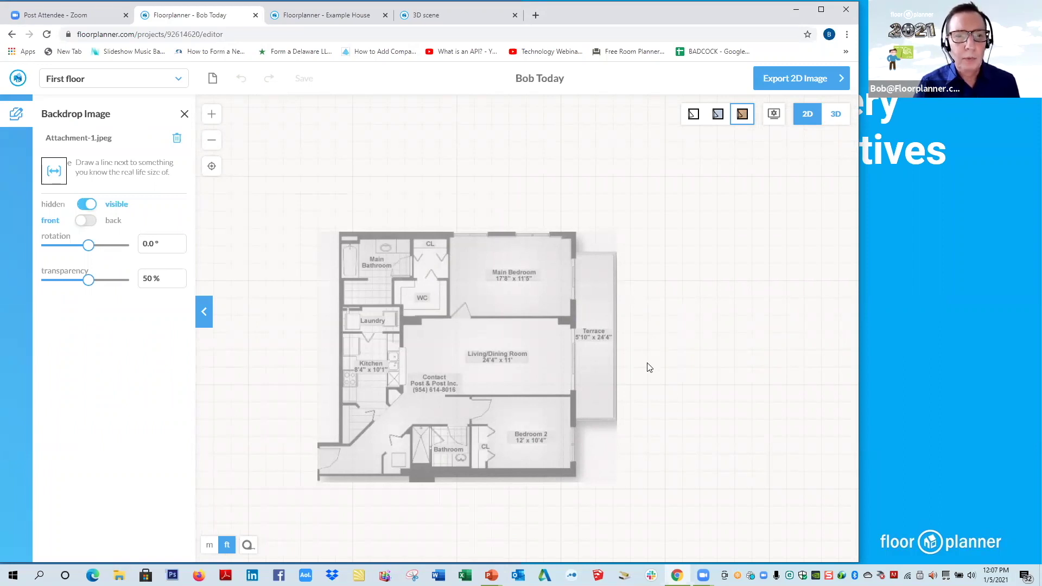
pyautogui.scroll(2, 649, 367)
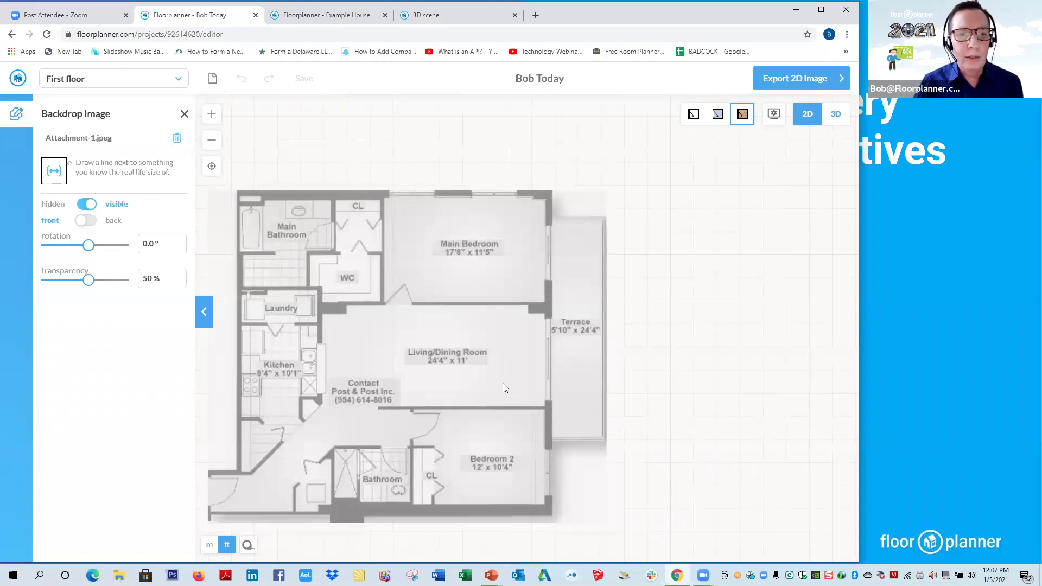
pyautogui.scroll(3, 502, 383)
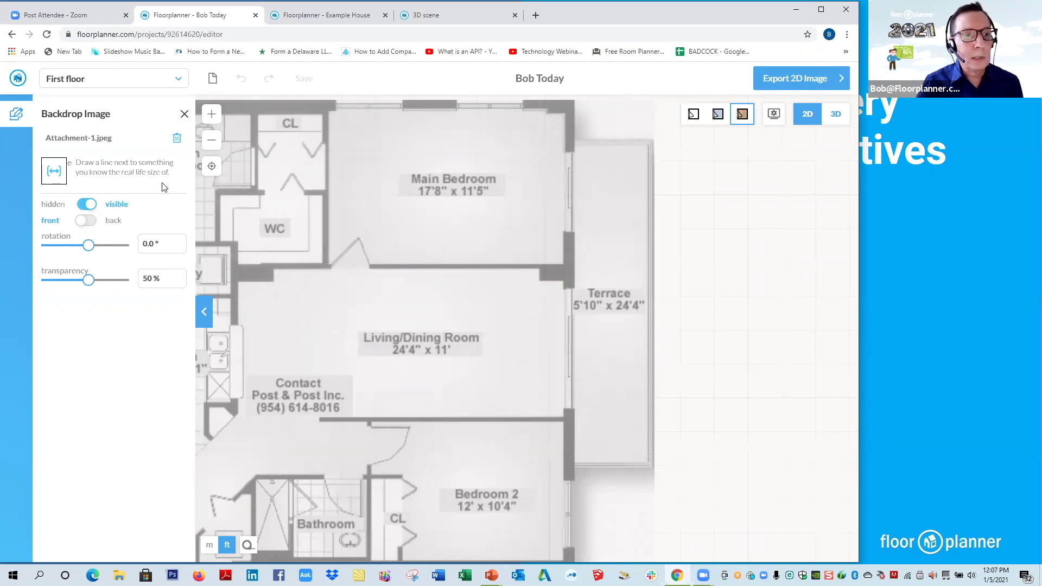
pyautogui.click(55, 173)
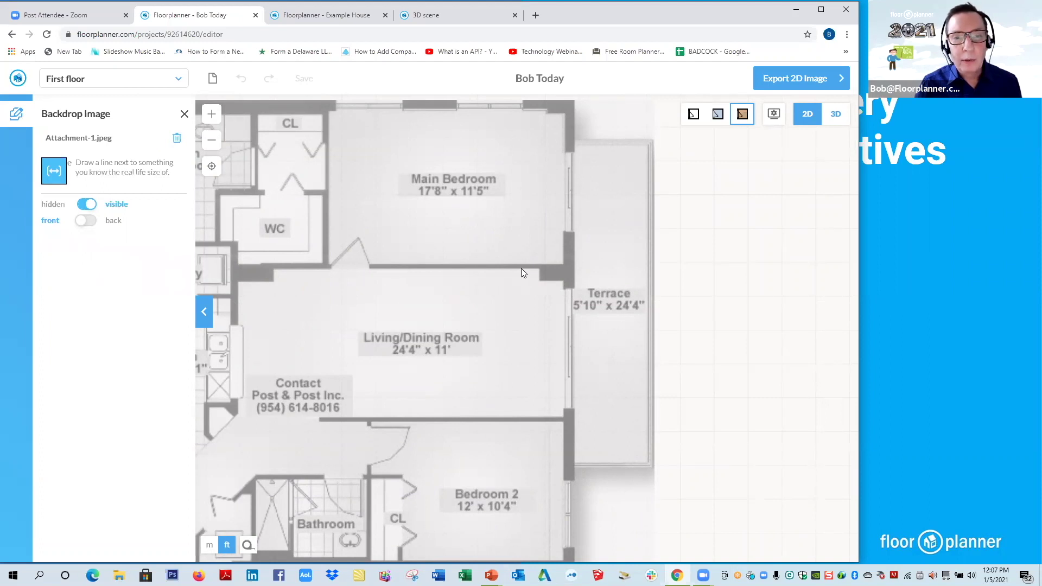
pyautogui.moveTo(521, 268); pyautogui.dragTo(523, 417)
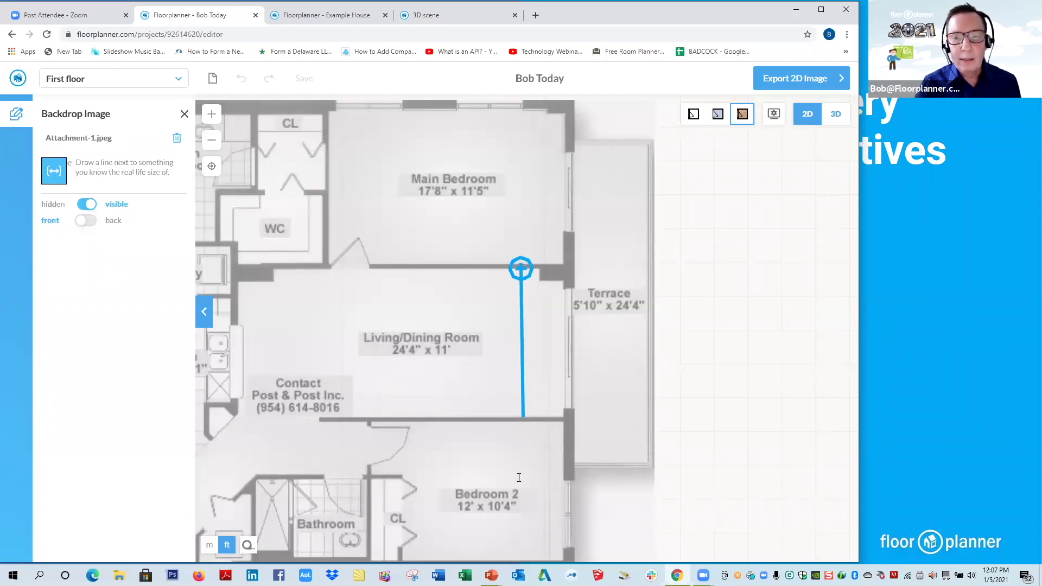
pyautogui.moveTo(519, 477); pyautogui.dragTo(518, 477)
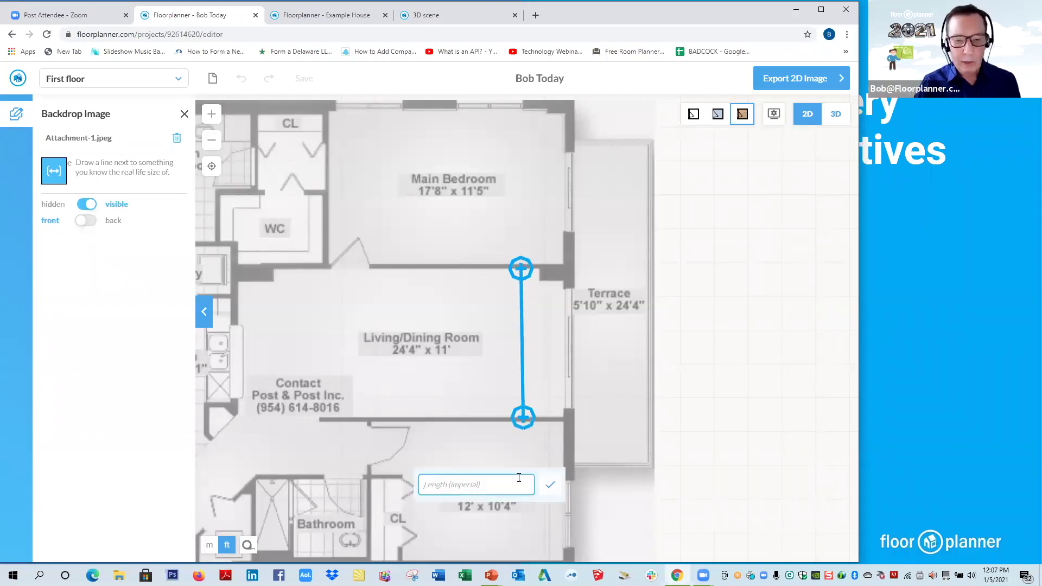
pyautogui.write('11')
pyautogui.press('Return')
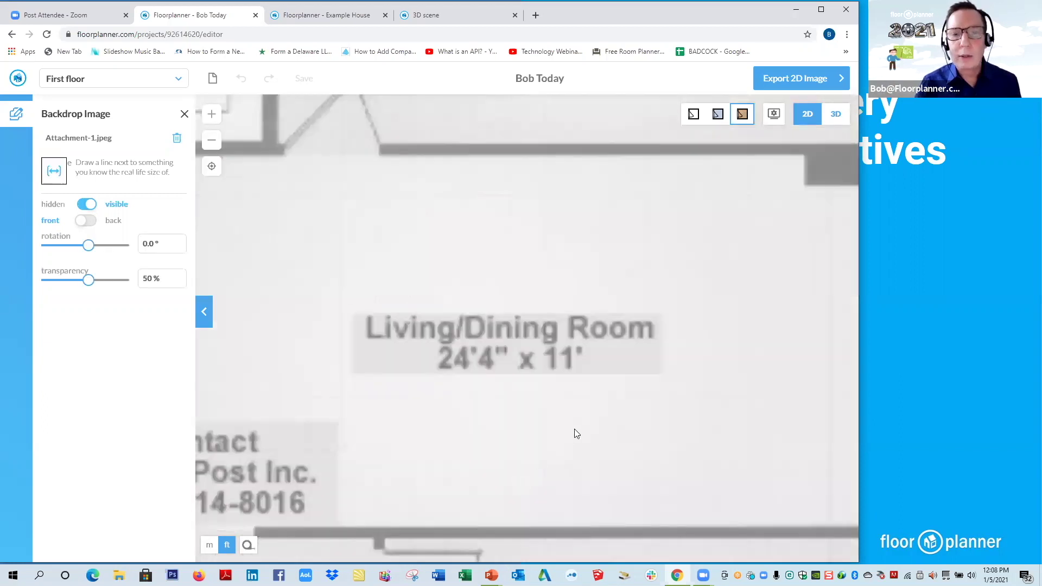
# - Rescale the backdrop with a new wall-to-wall line across the Living/Dining Room set to 11', and close the backdrop settings
pyautogui.scroll(-5, 574, 429)
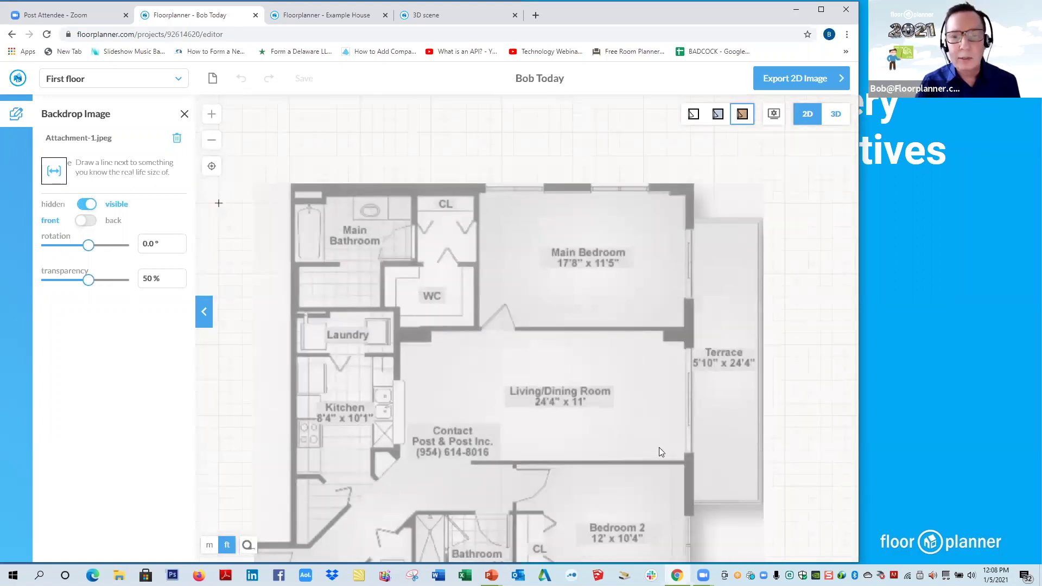
pyautogui.scroll(3, 659, 443)
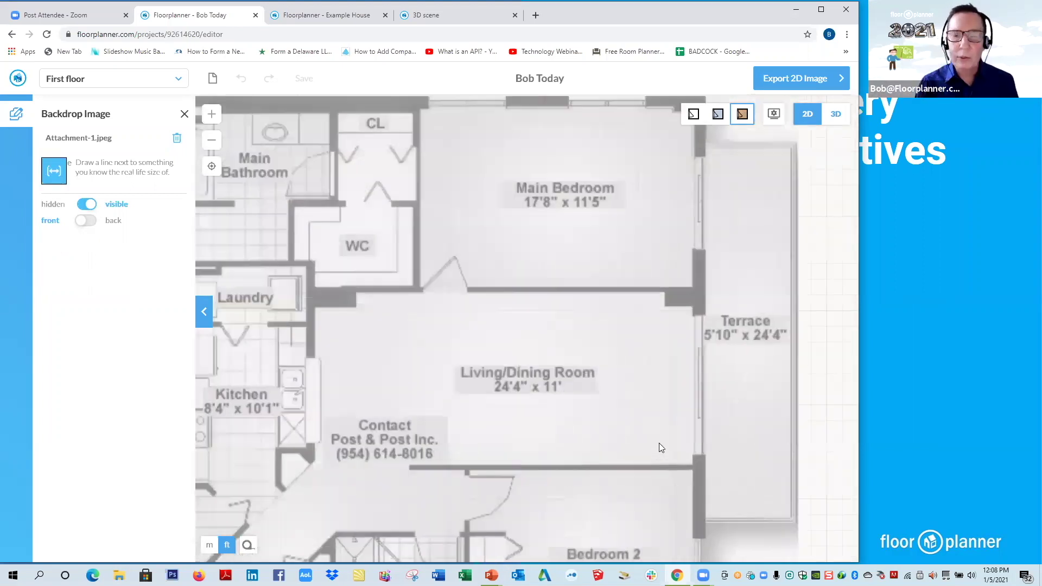
pyautogui.scroll(2, 638, 403)
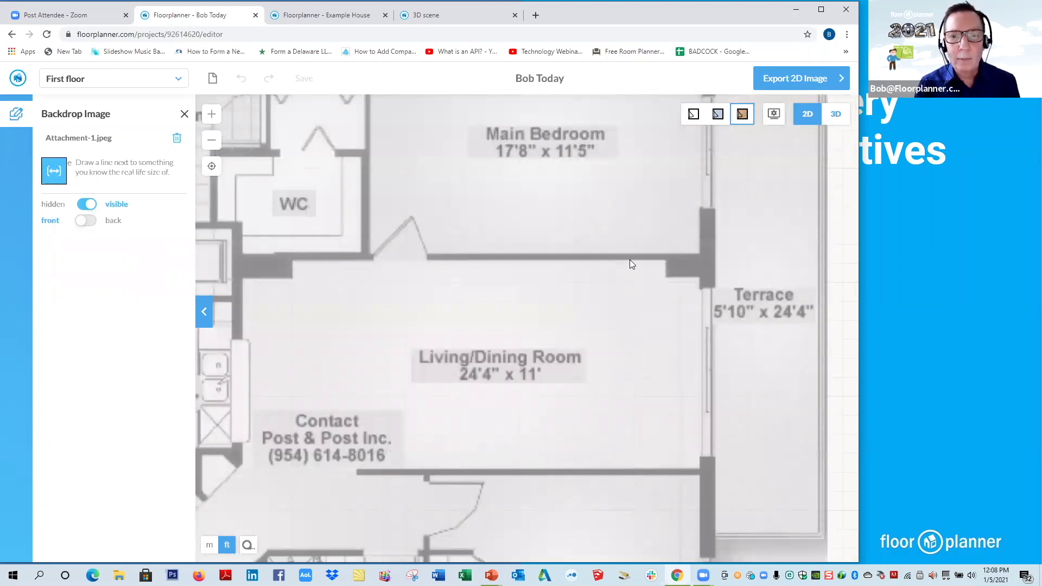
pyautogui.moveTo(629, 261); pyautogui.dragTo(631, 468)
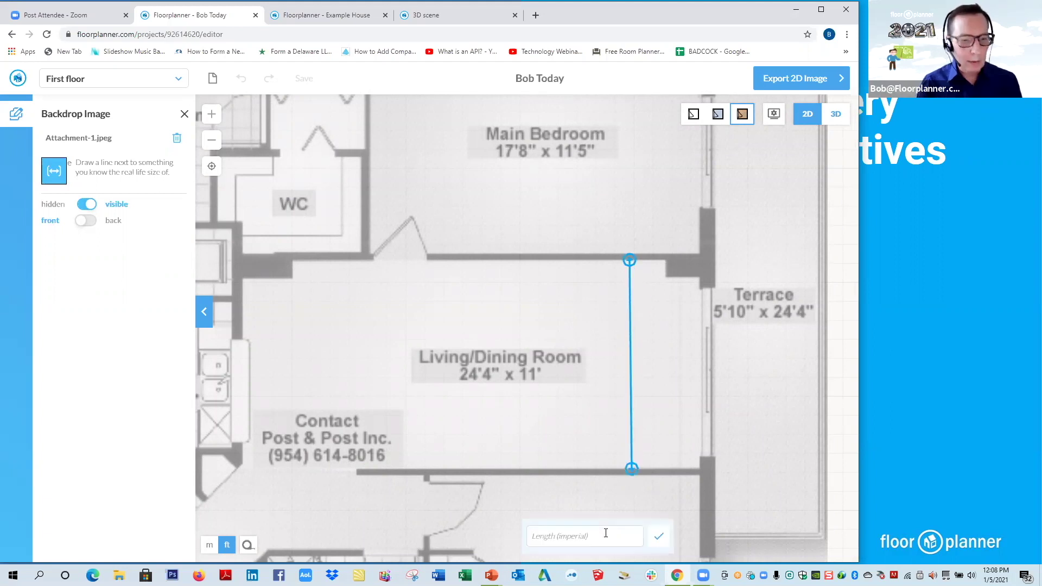
pyautogui.click(606, 534)
pyautogui.write('1')
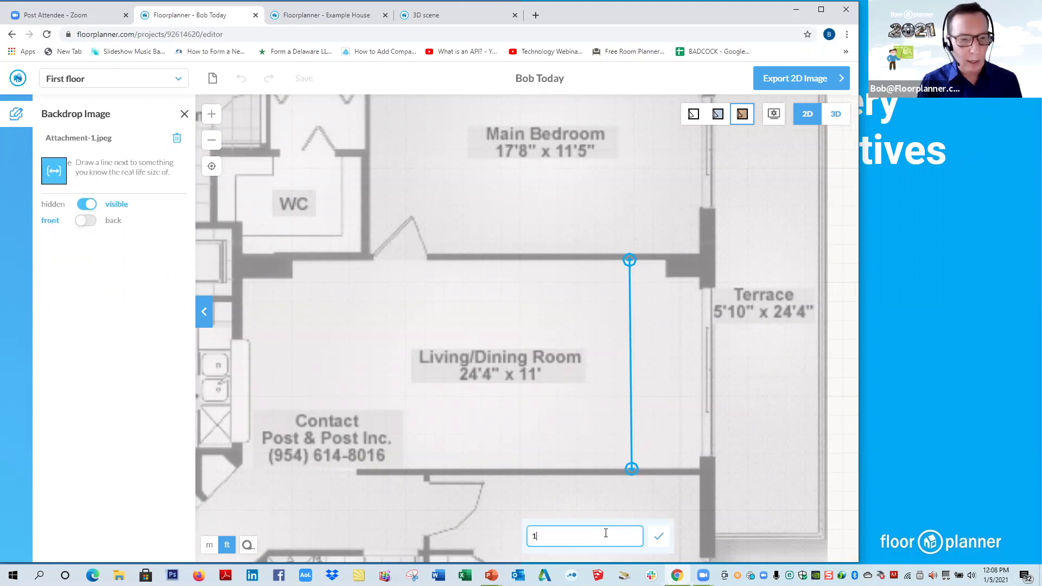
pyautogui.write("'1'")
pyautogui.press('Return')
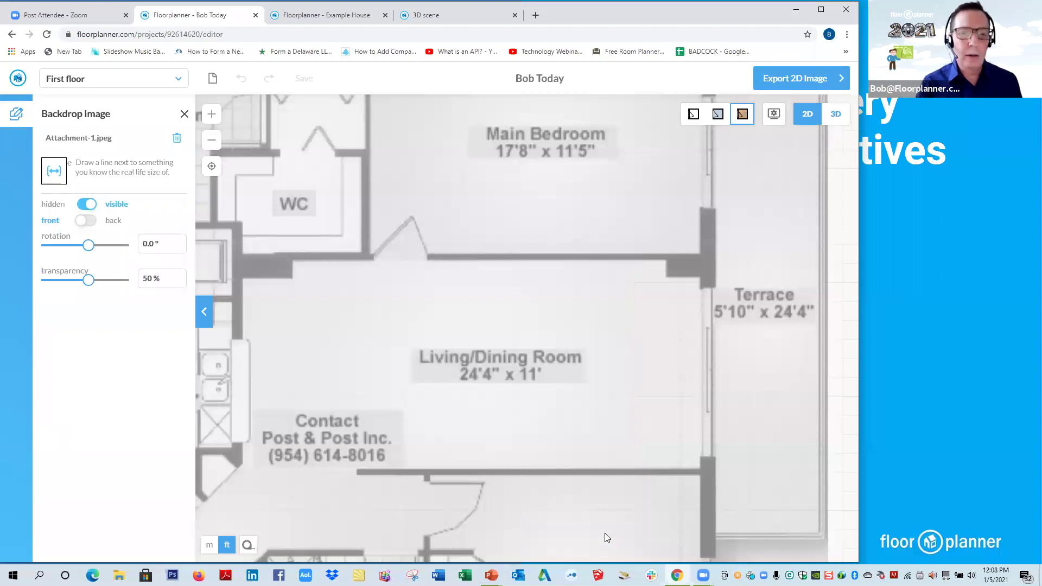
pyautogui.scroll(-1, 627, 514)
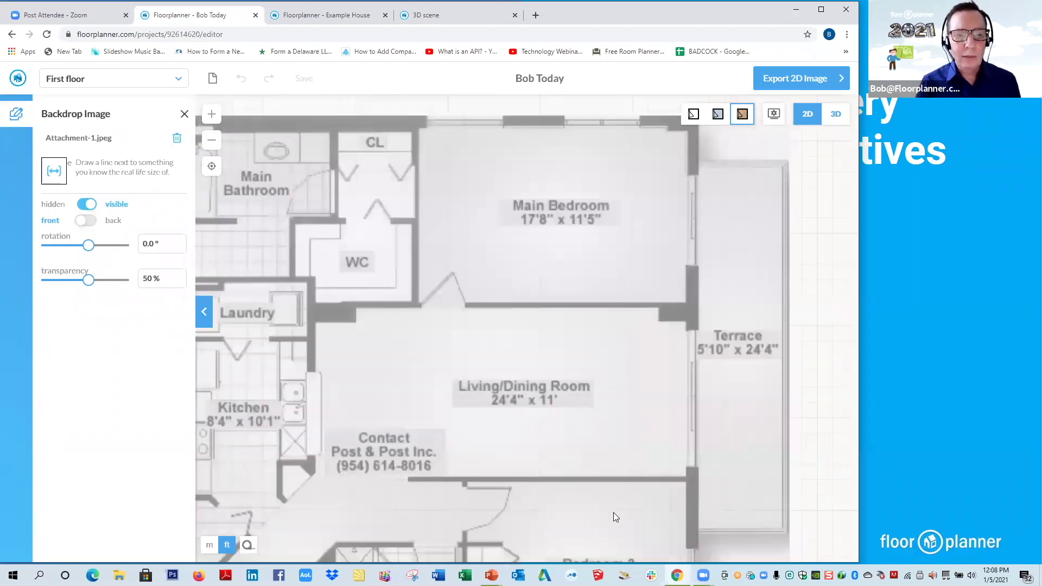
pyautogui.click(247, 545)
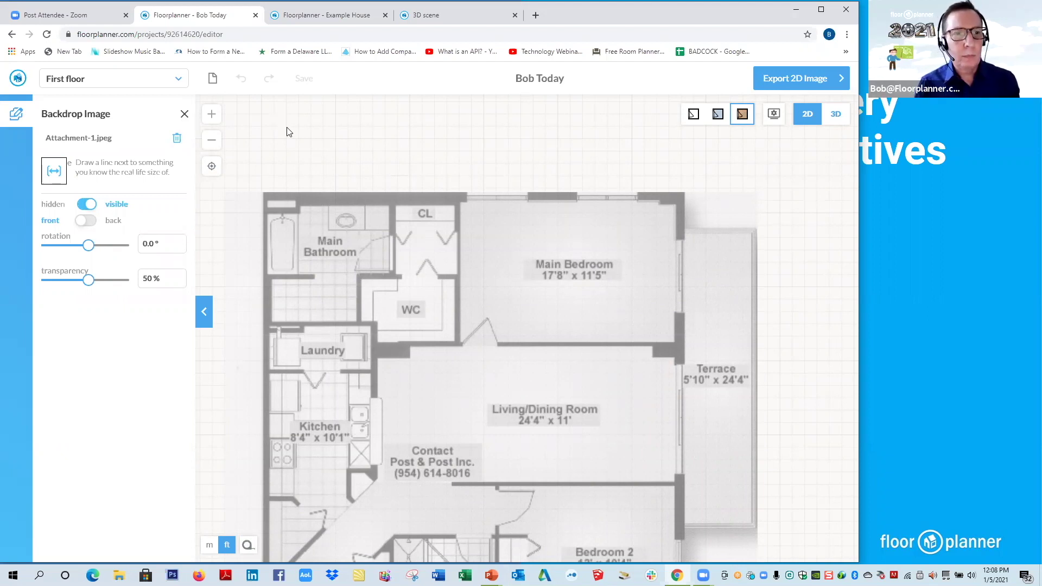
pyautogui.press('Delete')
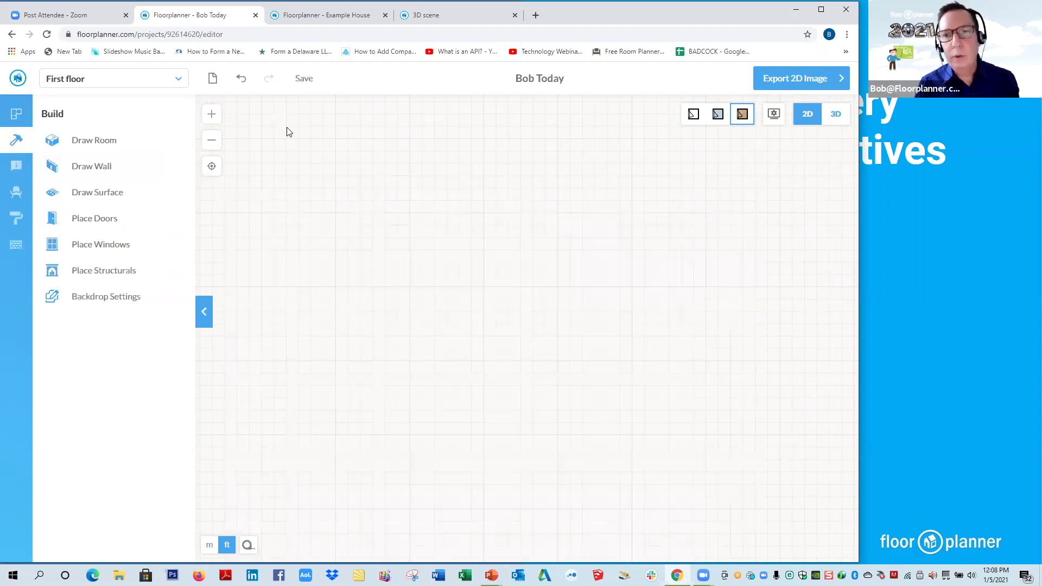
pyautogui.hotkey('ctrl', 'z')
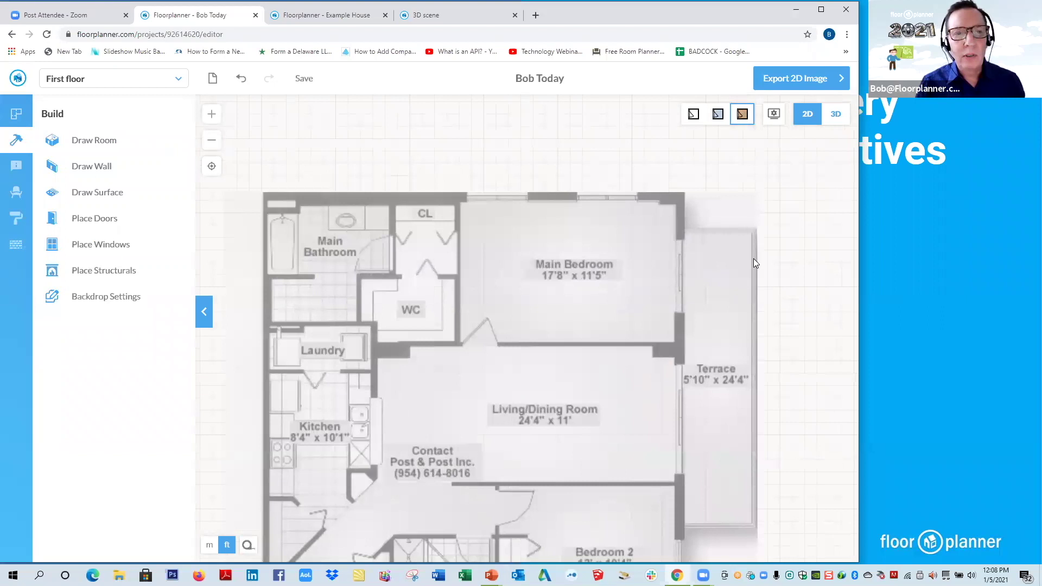
# - Search the furniture library for "sofa white curve"
pyautogui.scroll(-2, 448, 185)
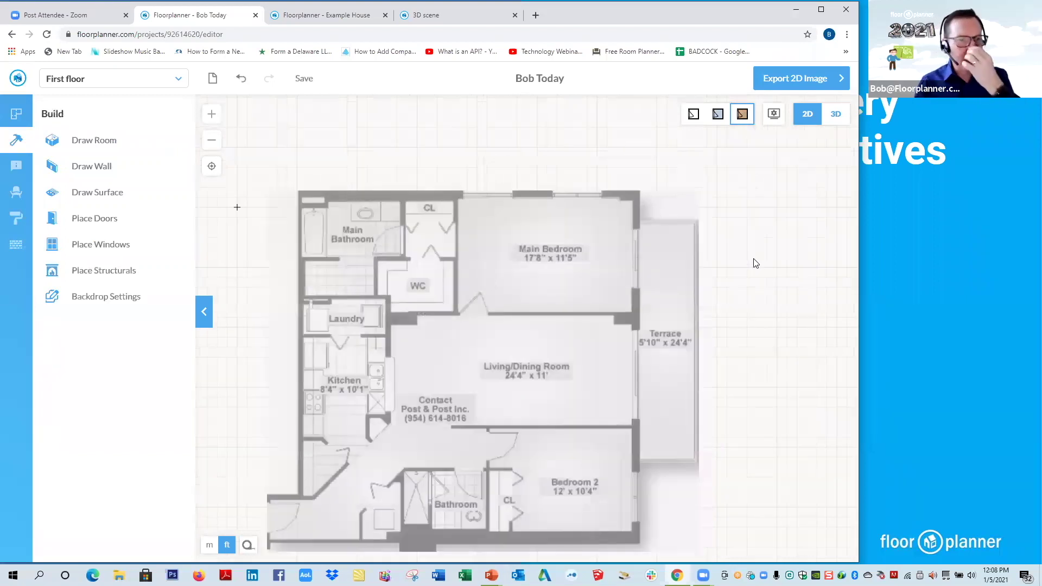
pyautogui.moveTo(237, 207); pyautogui.dragTo(228, 179)
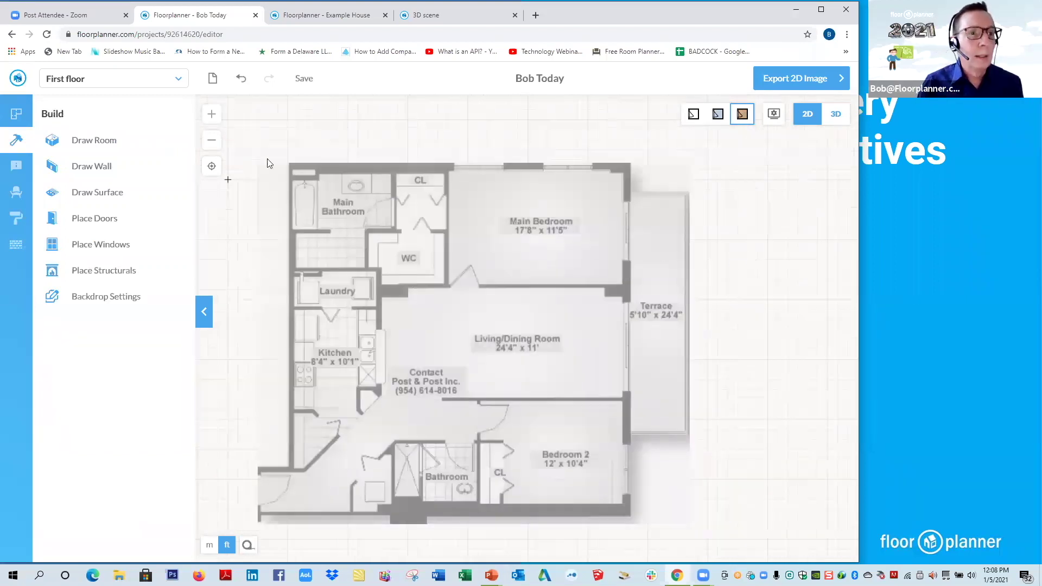
pyautogui.click(17, 197)
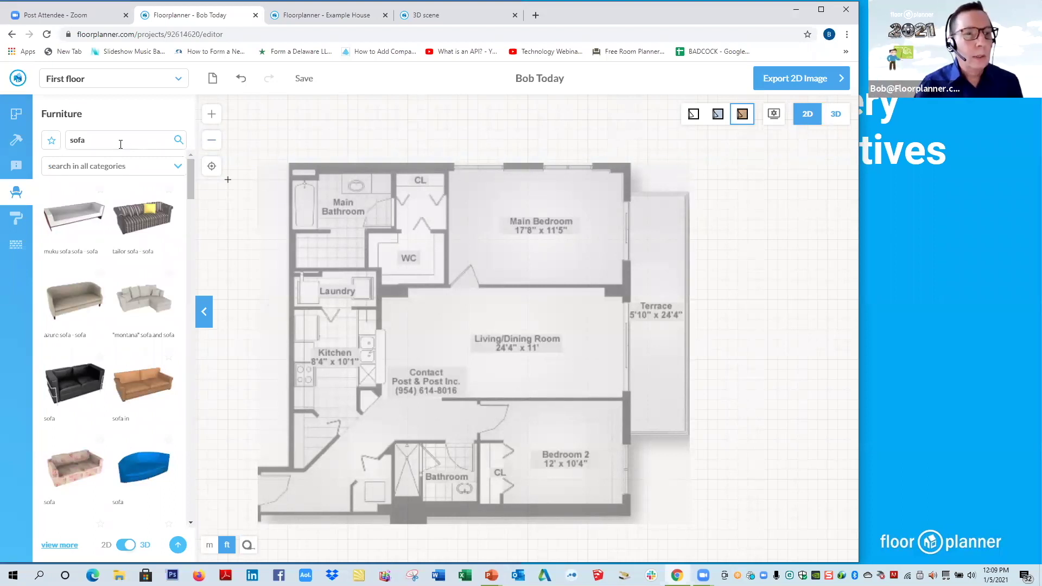
pyautogui.click(121, 144)
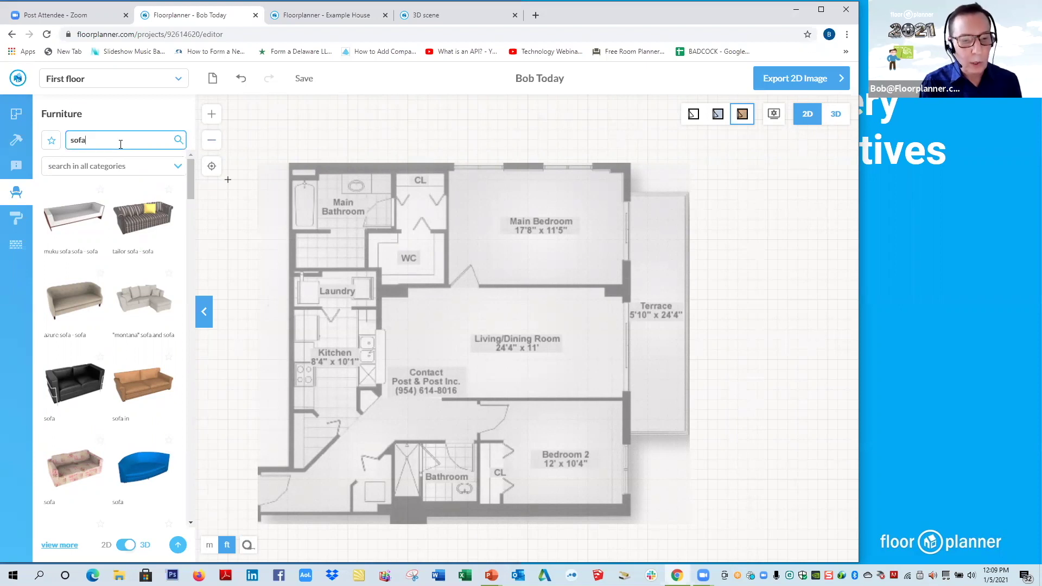
pyautogui.write('white')
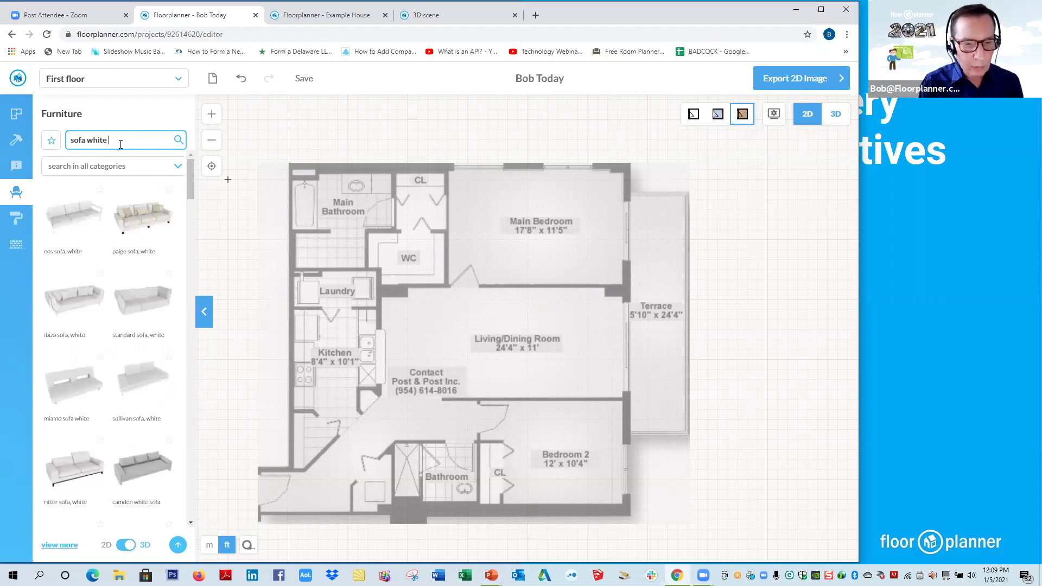
pyautogui.write(' curve')
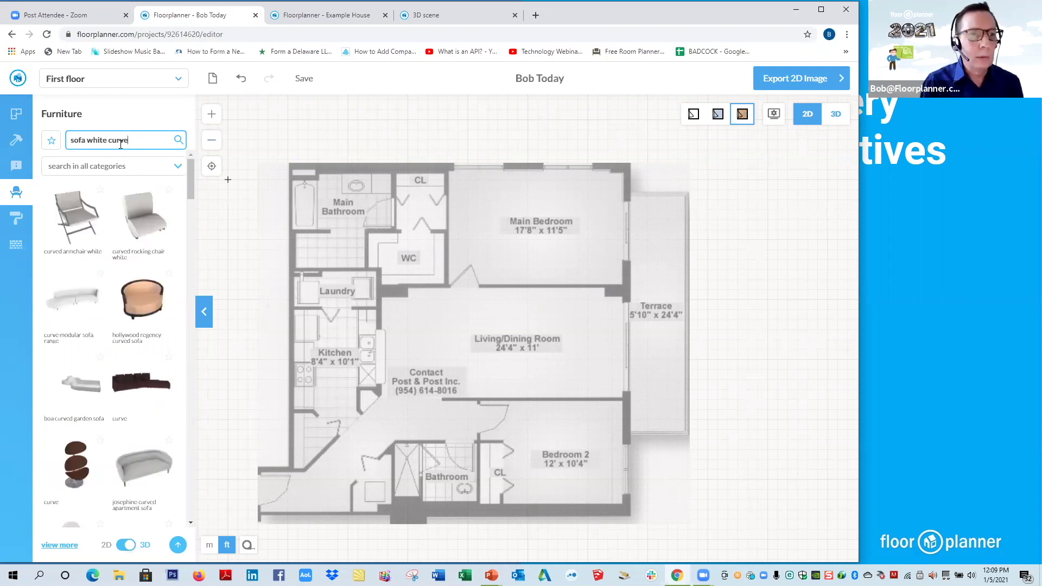
# - Shorten the furniture search to "sofa" and place the scott sofa along the upper wall of the Living/Dining Room
pyautogui.press('BackSpace')
pyautogui.press('BackSpace')
pyautogui.press('BackSpace')
pyautogui.press('BackSpace')
pyautogui.press('BackSpace')
pyautogui.press('BackSpace')
pyautogui.press('BackSpace')
pyautogui.press('BackSpace')
pyautogui.press('BackSpace')
pyautogui.press('BackSpace')
pyautogui.press('BackSpace')
pyautogui.press('BackSpace')
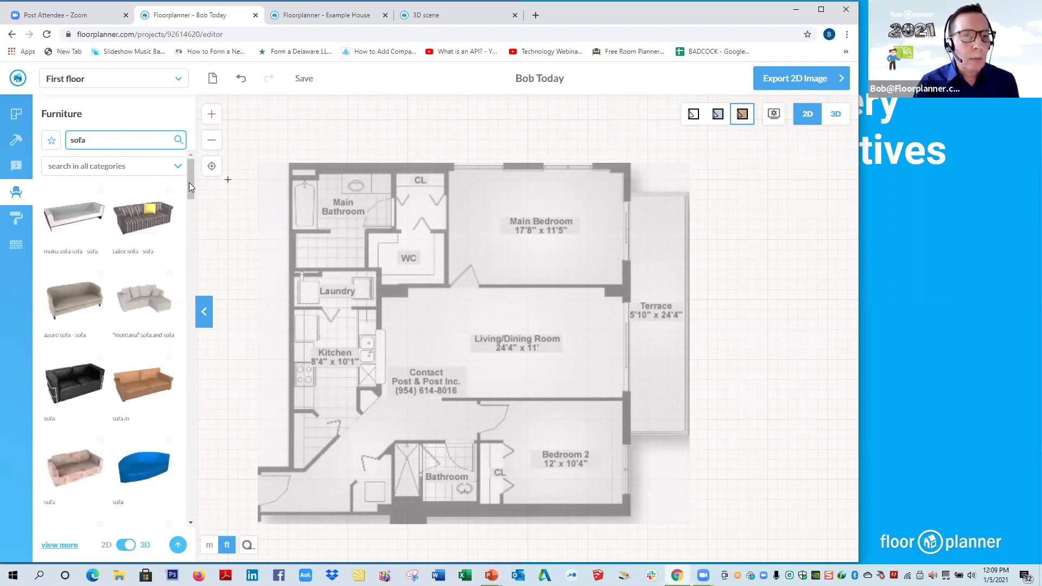
pyautogui.scroll(-12, 190, 248)
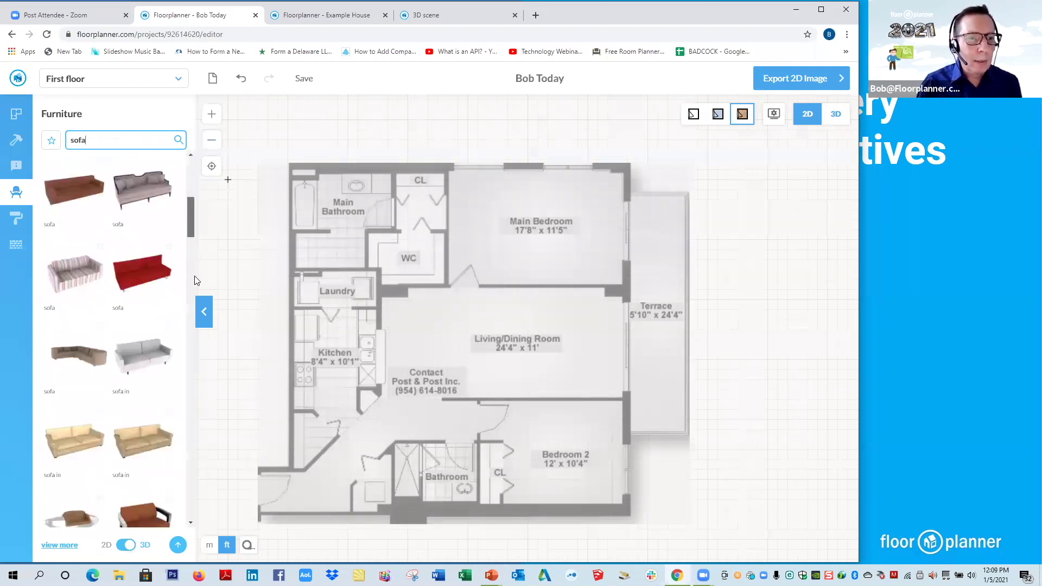
pyautogui.scroll(-4, 199, 307)
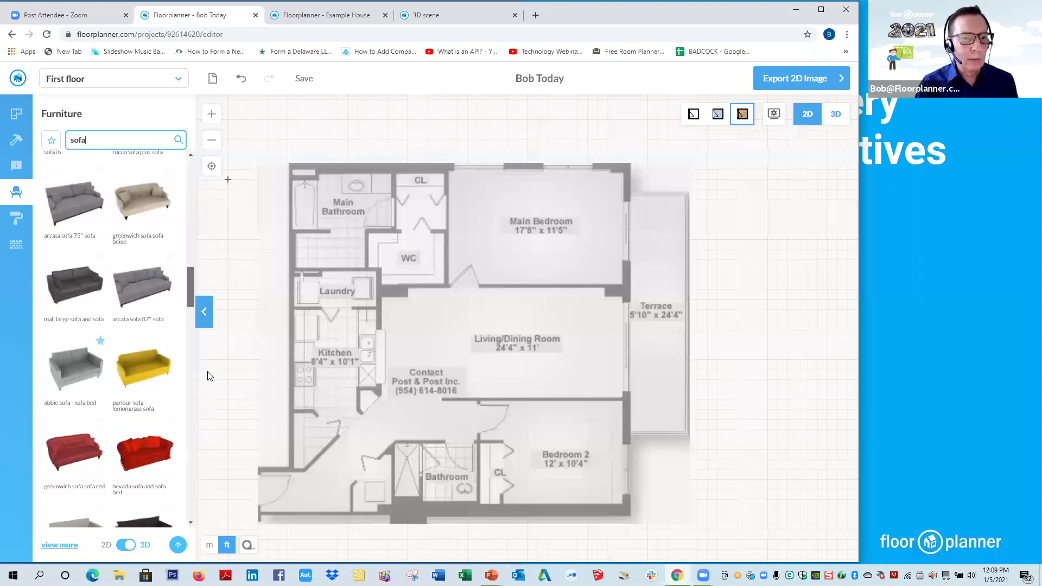
pyautogui.scroll(-5, 215, 421)
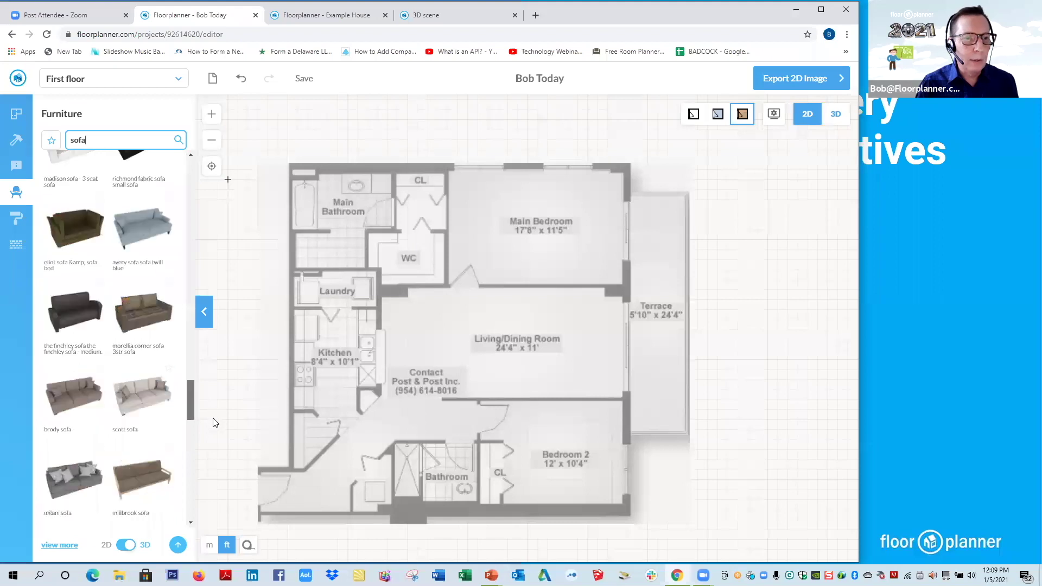
pyautogui.scroll(-1, 151, 267)
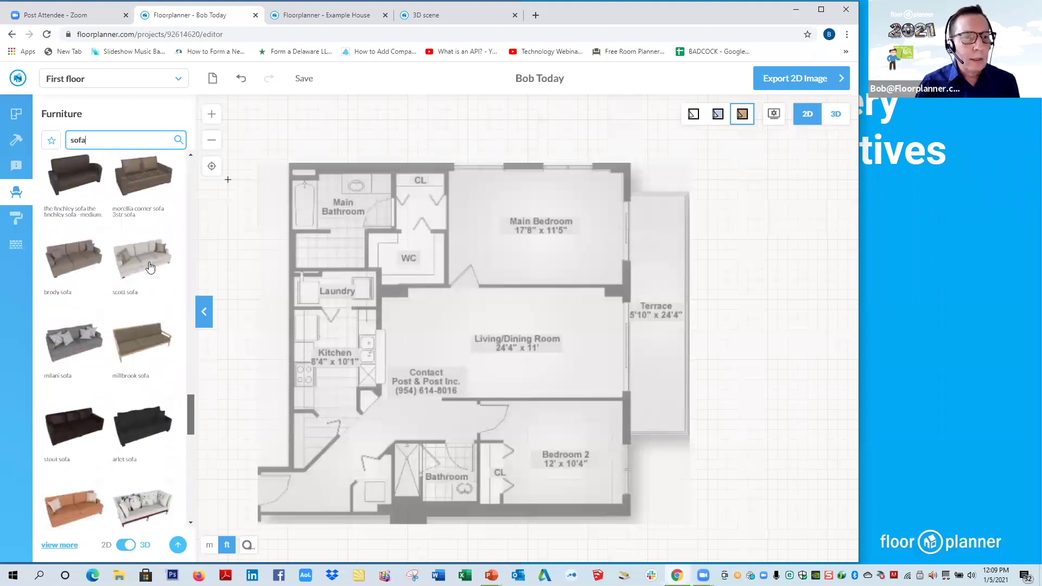
pyautogui.moveTo(151, 267); pyautogui.dragTo(546, 308)
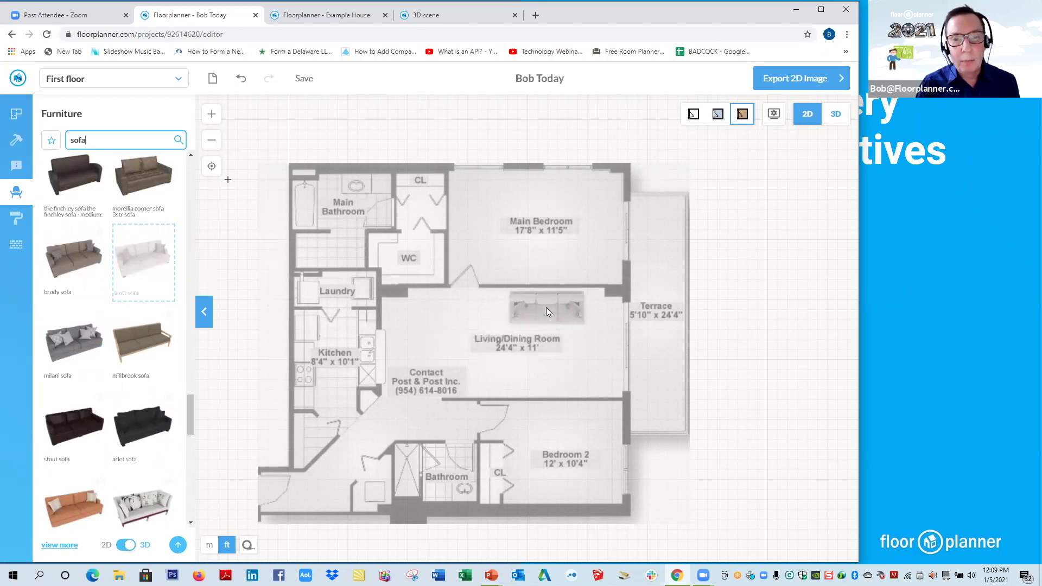
# - Resize the scott sofa to 82" wide and 36" long, and shift it against the Living/Dining Room's upper wall
pyautogui.scroll(2, 639, 365)
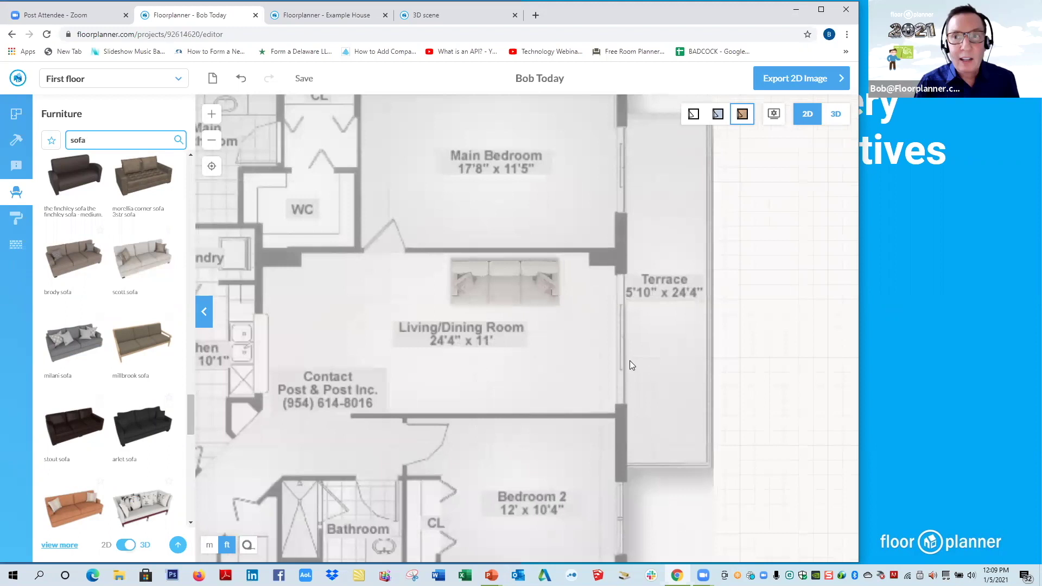
pyautogui.click(517, 297)
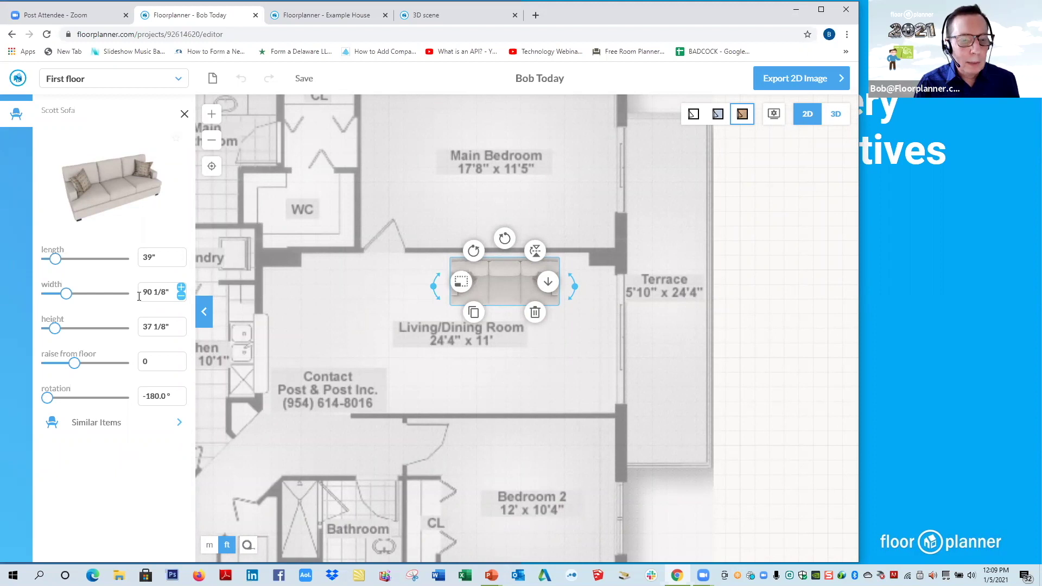
pyautogui.click(139, 296)
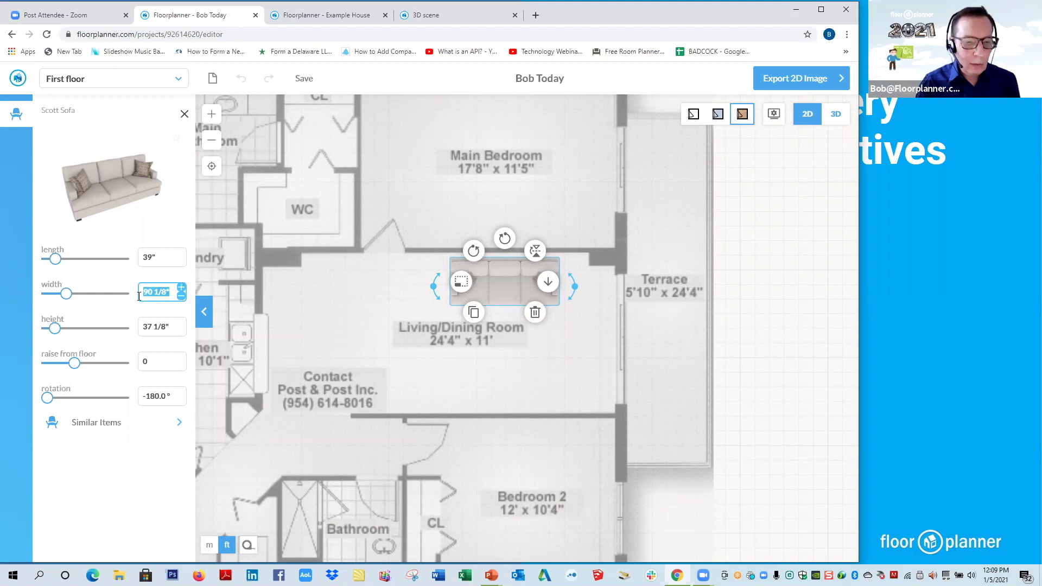
pyautogui.write('82"')
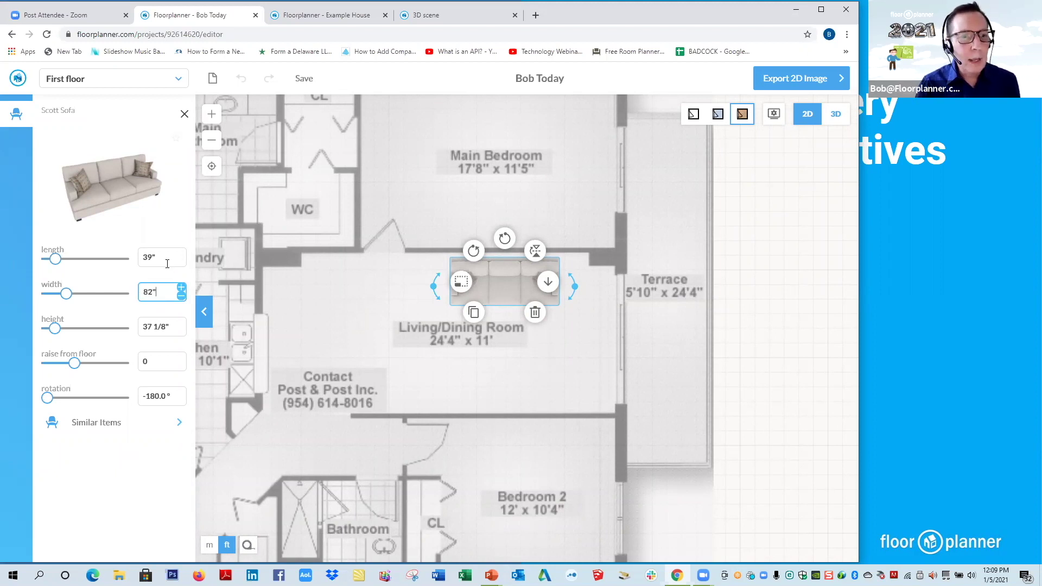
pyautogui.click(139, 262)
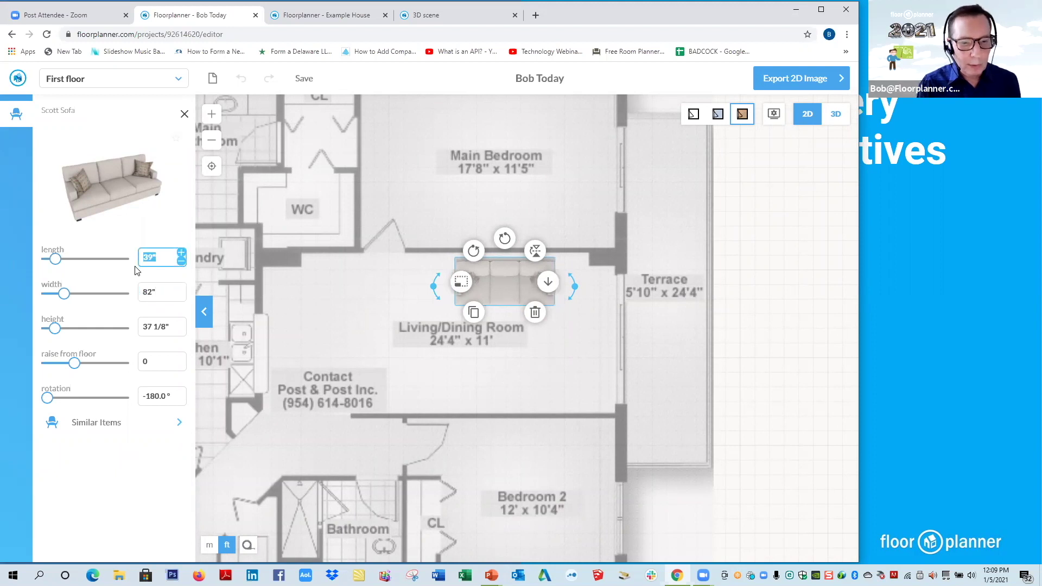
pyautogui.write('36"')
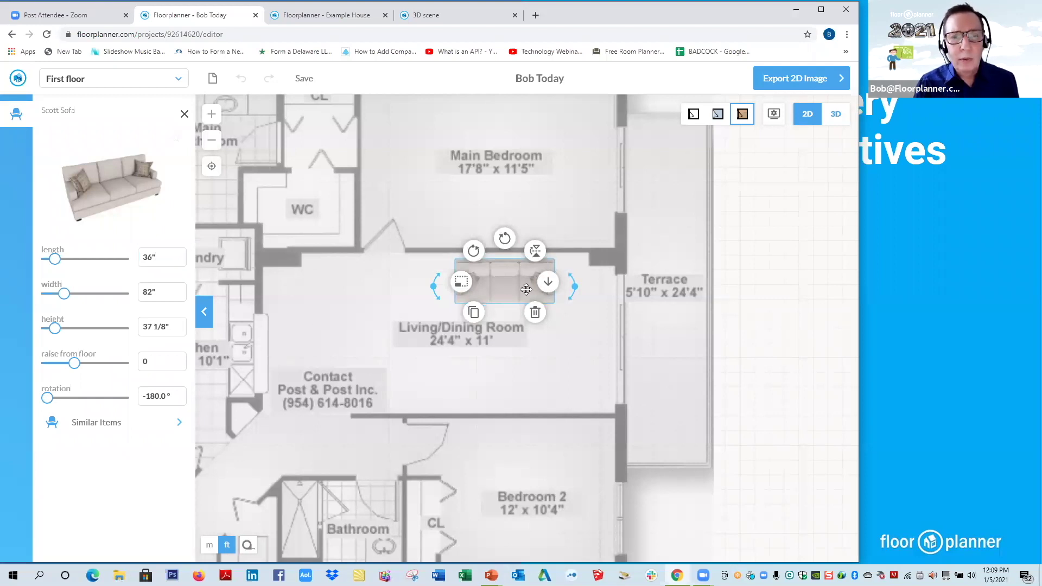
pyautogui.click(518, 313)
pyautogui.moveTo(528, 295); pyautogui.dragTo(530, 294)
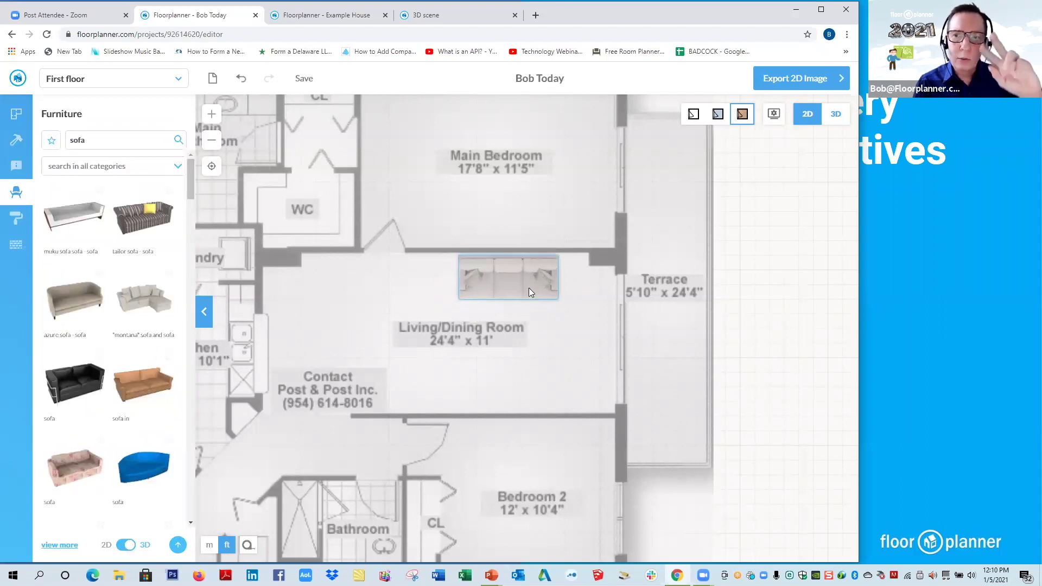
# - Rotate the scott sofa freehand to -157.5° and undo the rotation
pyautogui.click(529, 289)
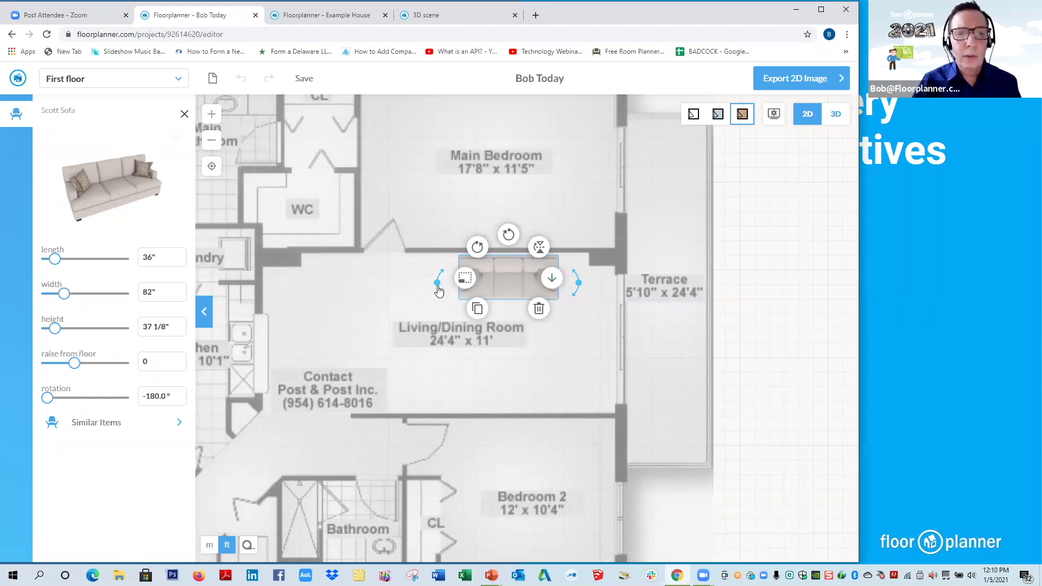
pyautogui.moveTo(439, 292); pyautogui.dragTo(438, 247)
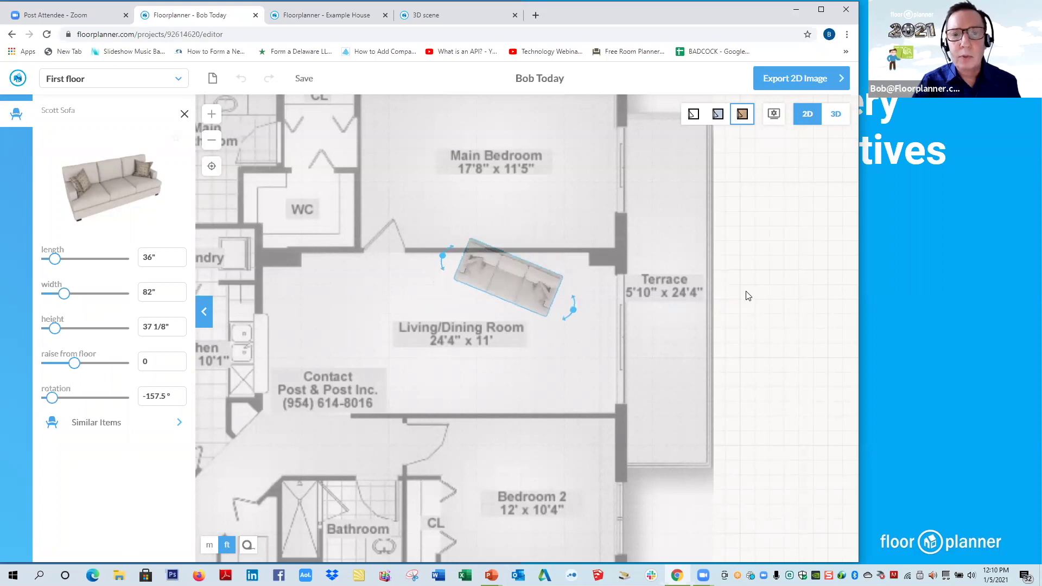
pyautogui.click(217, 136)
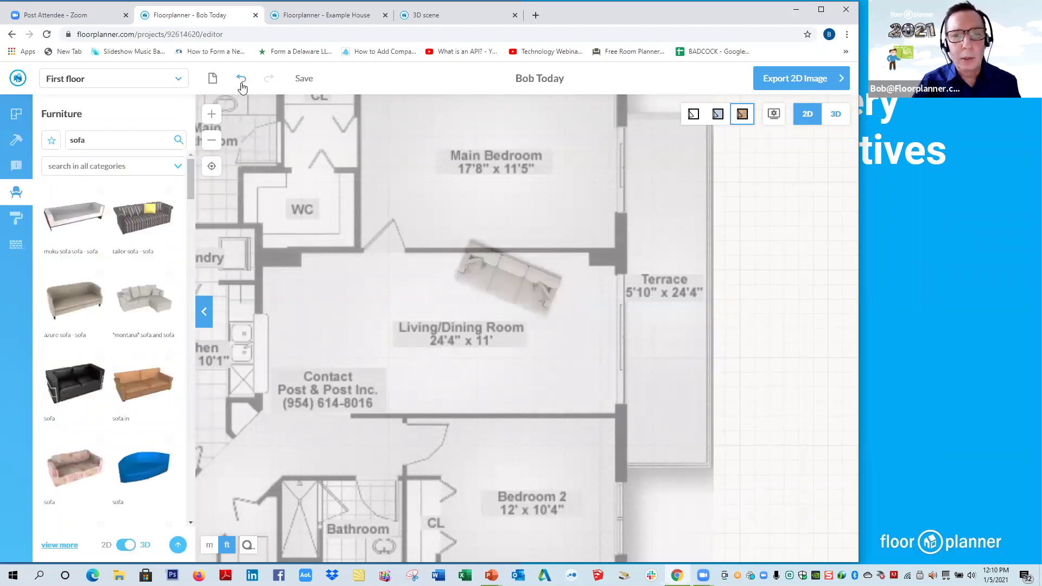
pyautogui.click(241, 81)
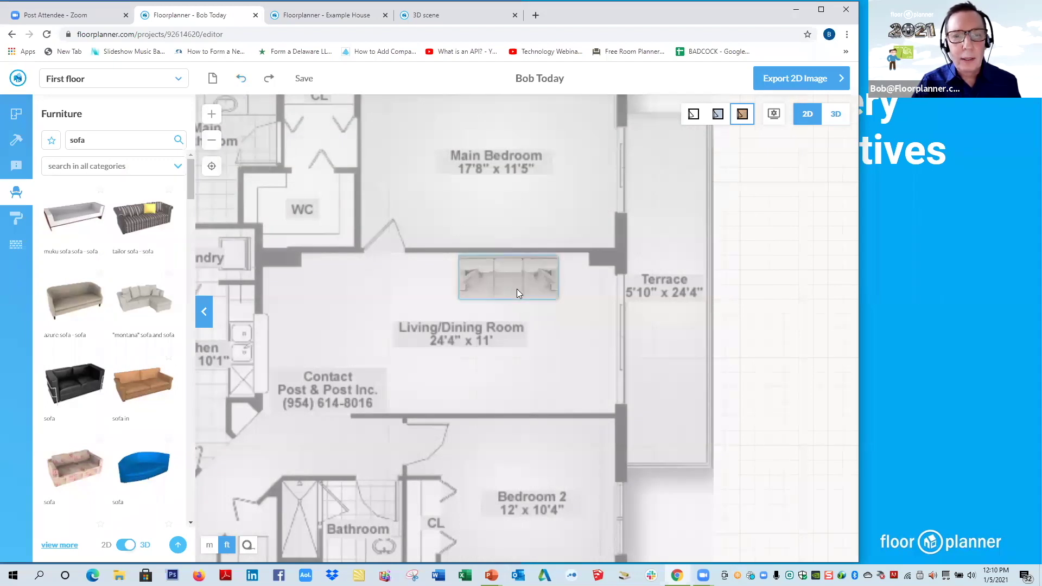
# - Duplicate the scott sofa, turn the copy 180°, and place it along the Living/Dining Room's lower wall facing the first sofa
pyautogui.click(477, 307)
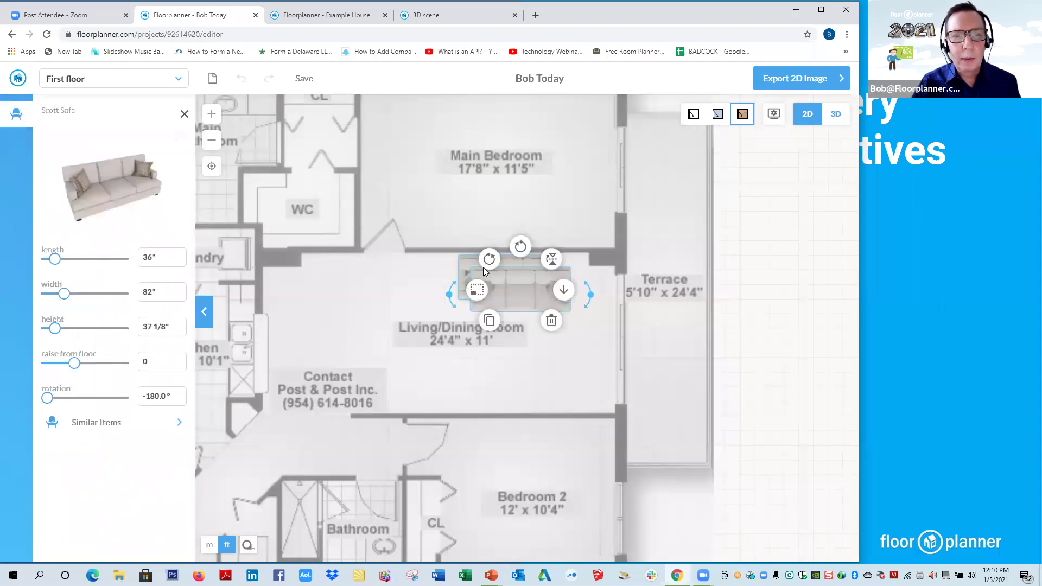
pyautogui.click(488, 260)
pyautogui.click(488, 261)
pyautogui.moveTo(534, 291); pyautogui.dragTo(528, 392)
# - Search the furniture library for "coffee table"
pyautogui.moveTo(111, 140); pyautogui.dragTo(58, 148)
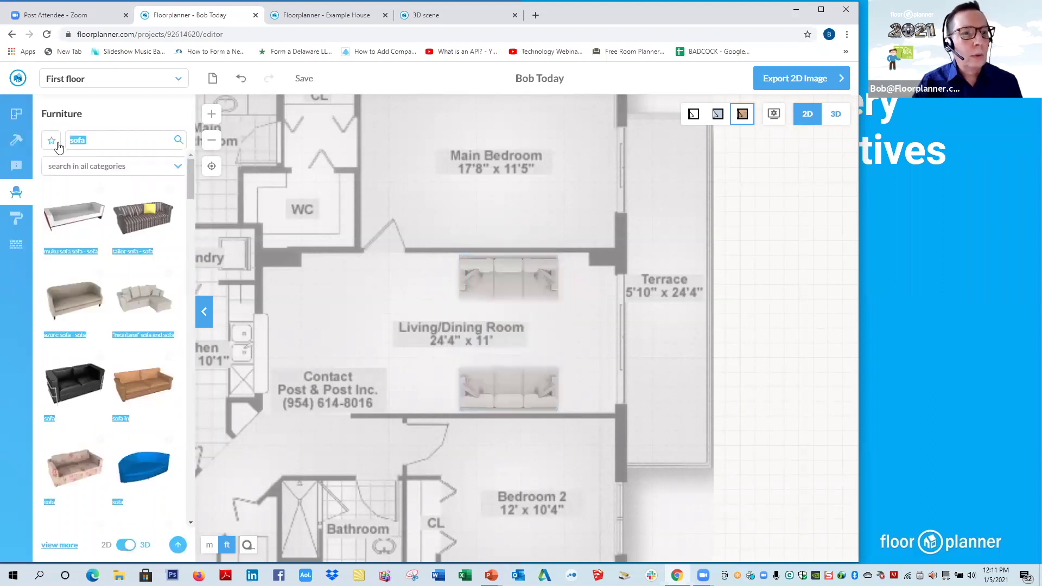
pyautogui.write('coffe t')
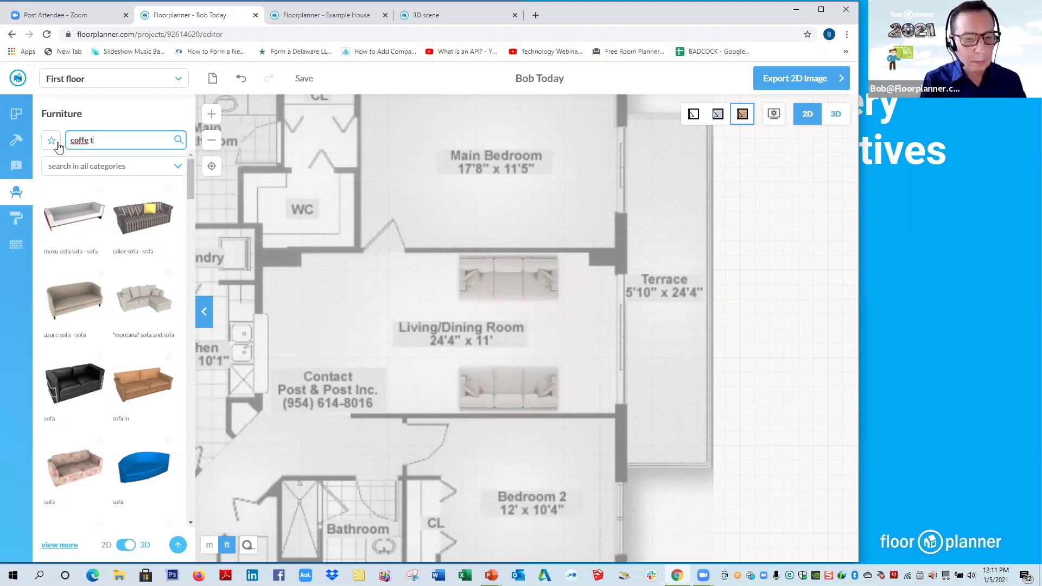
pyautogui.write('able')
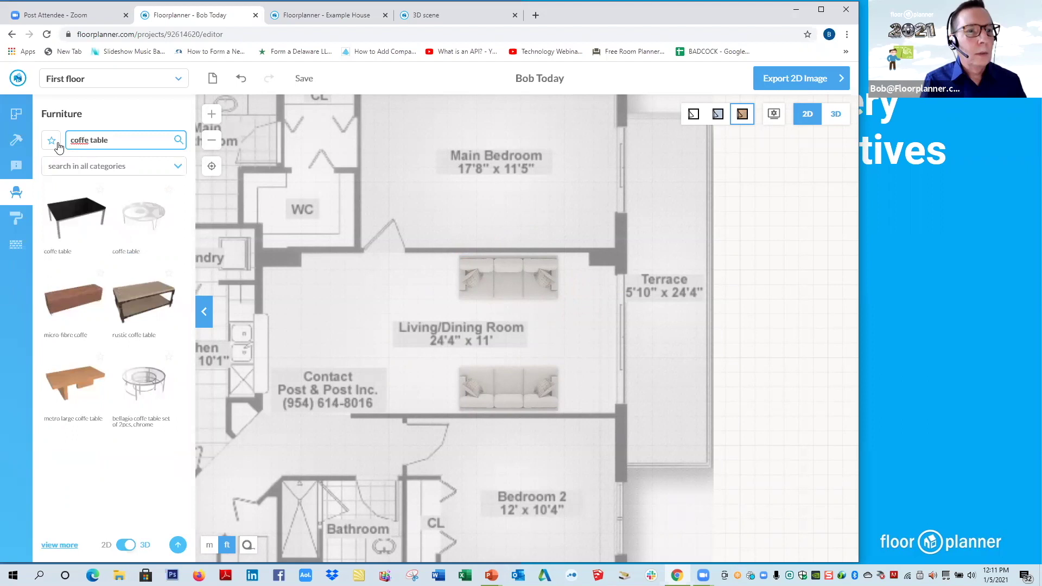
pyautogui.click(88, 140)
pyautogui.write('e')
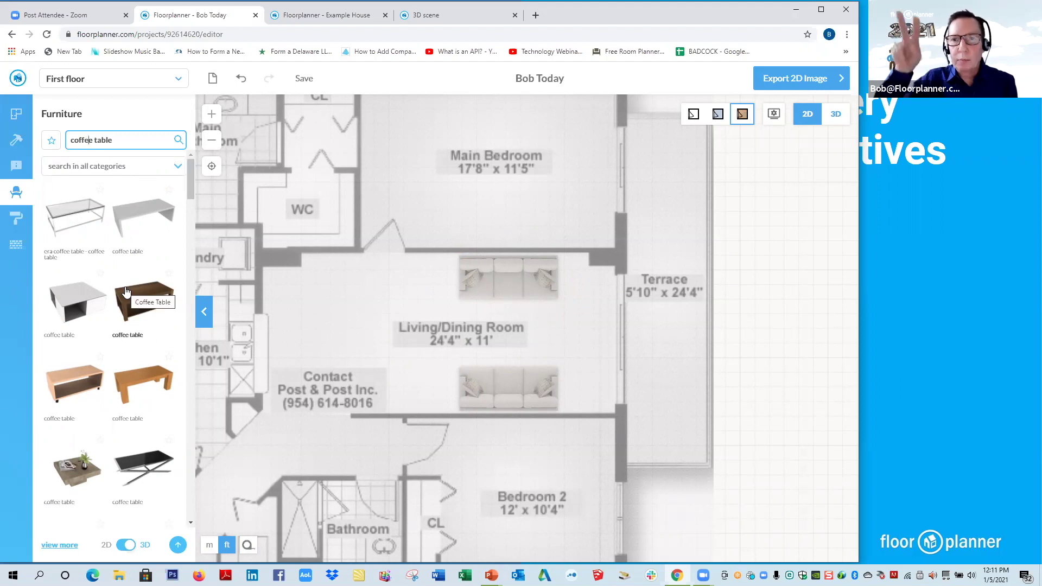
# - Browse the full list of coffee tables and place the round black Fairfax Coffee Table between the two sofas
pyautogui.click(69, 547)
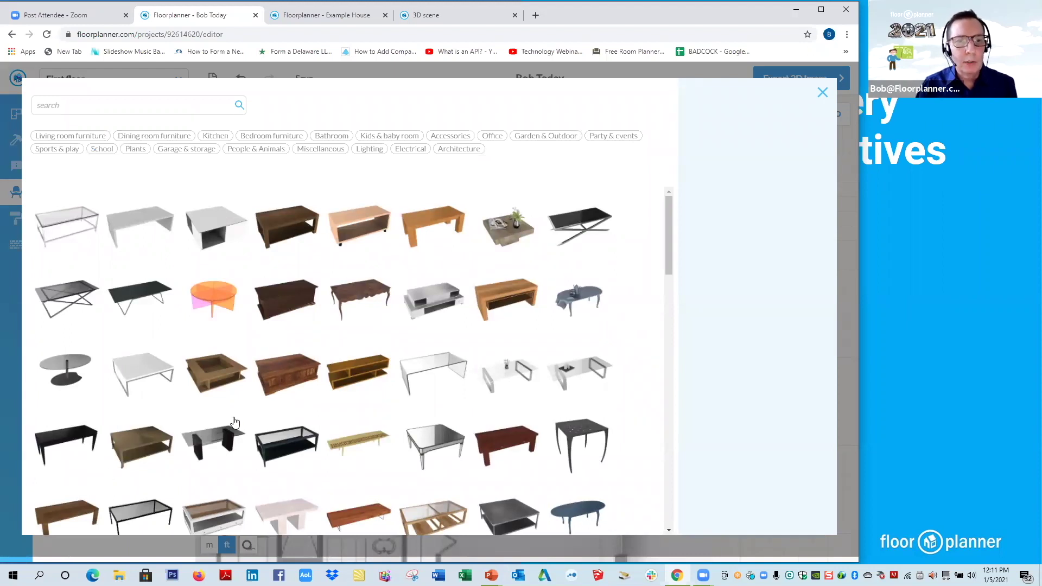
pyautogui.scroll(-3, 234, 422)
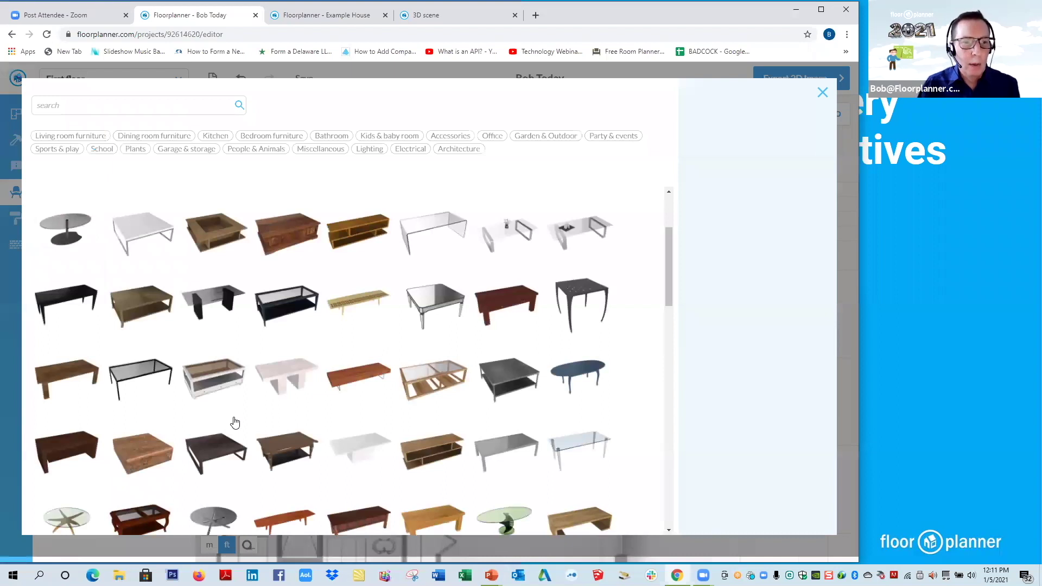
pyautogui.scroll(-2, 234, 422)
pyautogui.scroll(2, 234, 422)
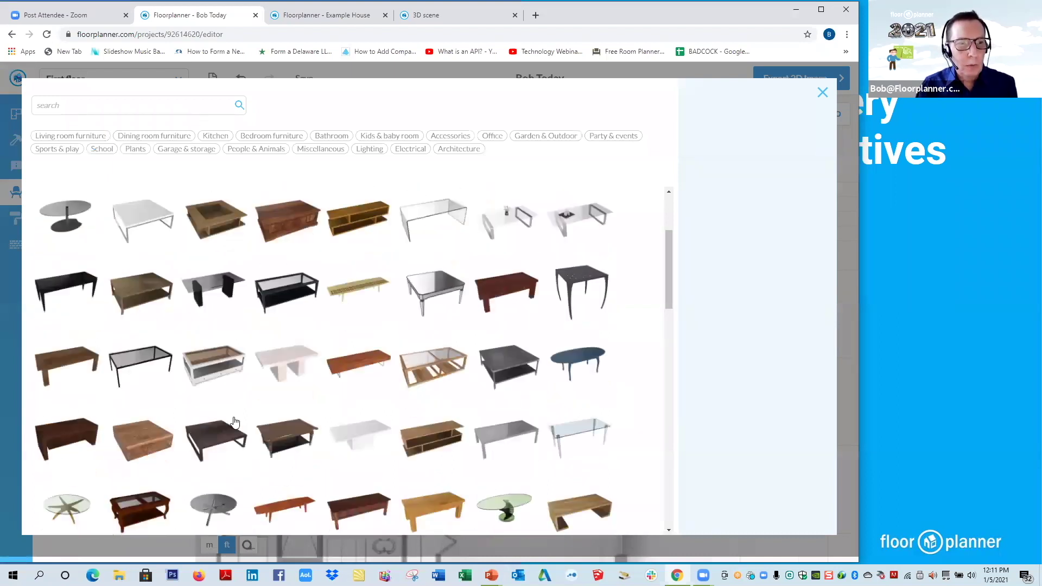
pyautogui.scroll(3, 234, 422)
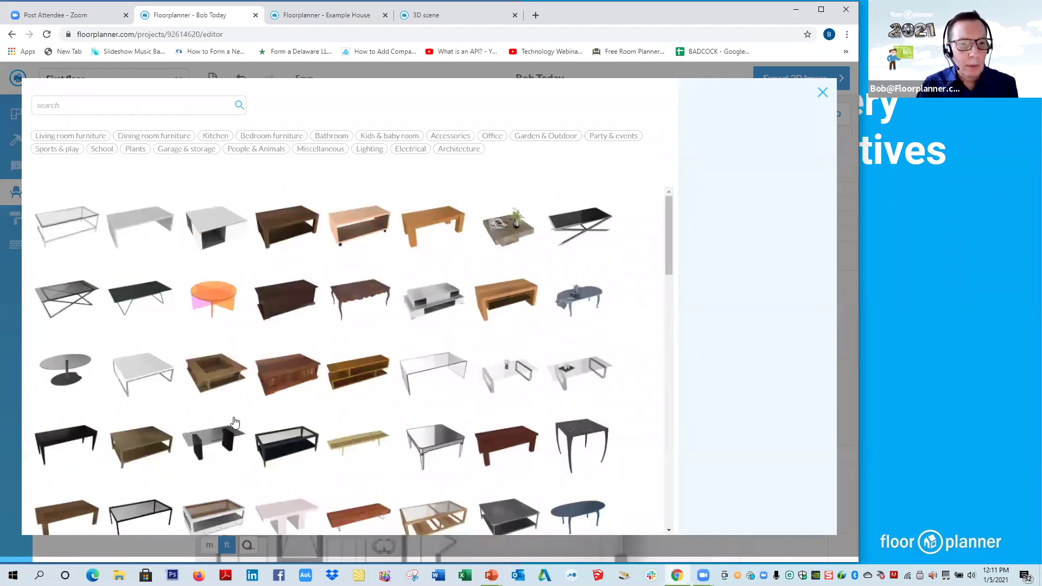
pyautogui.scroll(-3, 234, 422)
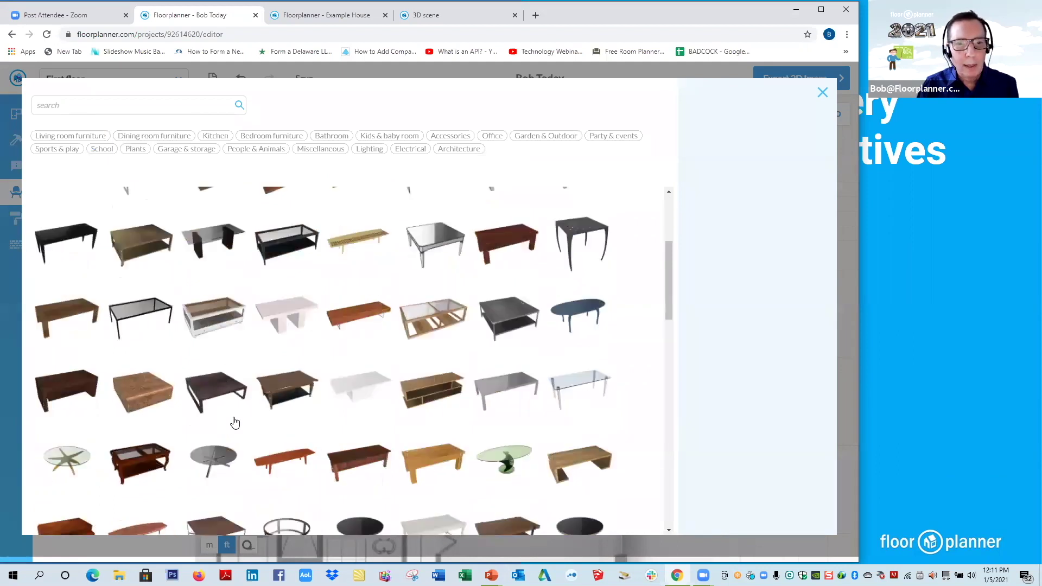
pyautogui.scroll(-4, 234, 422)
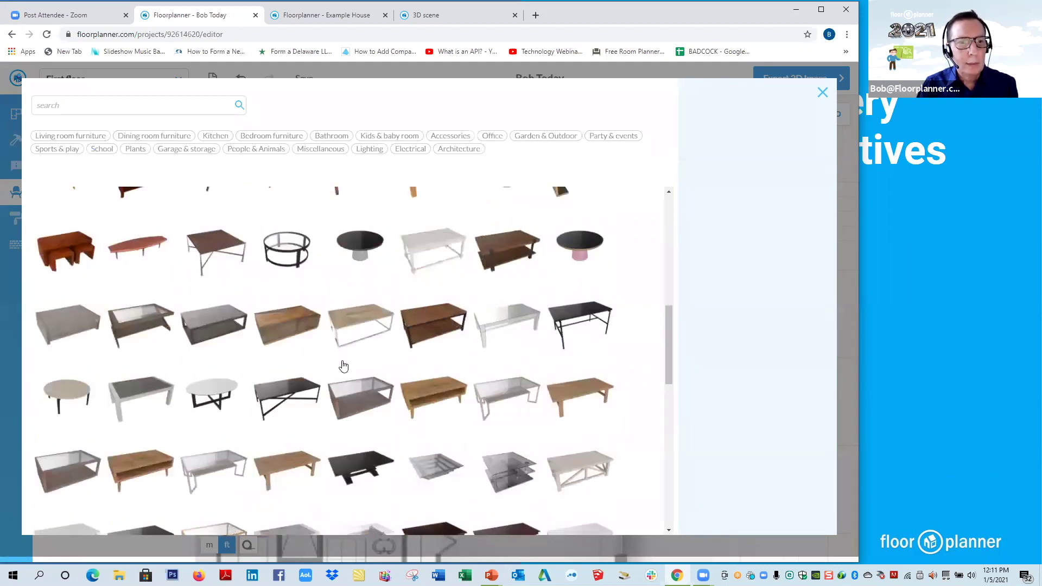
pyautogui.click(293, 252)
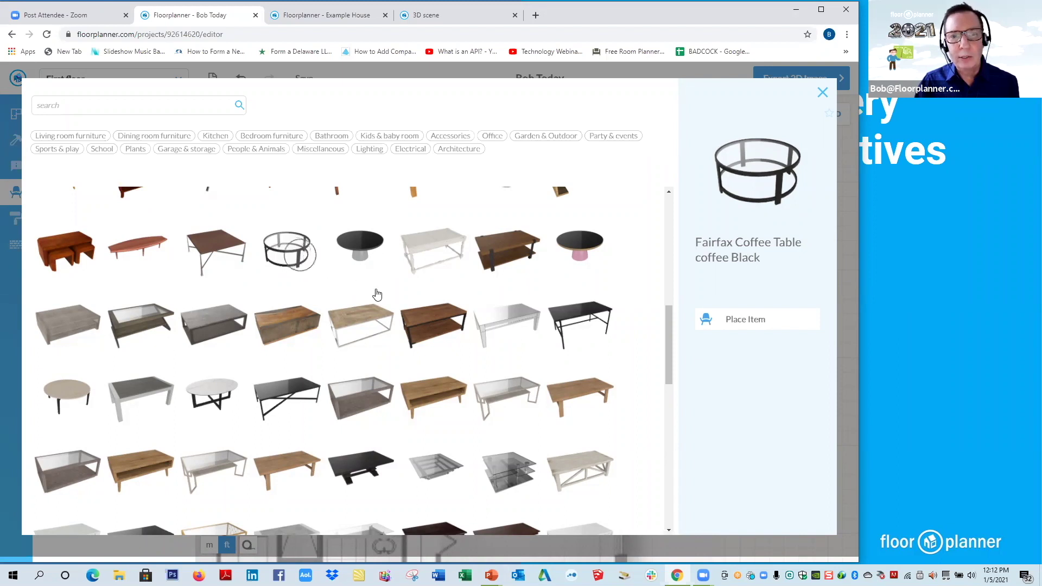
pyautogui.moveTo(376, 290); pyautogui.dragTo(527, 342)
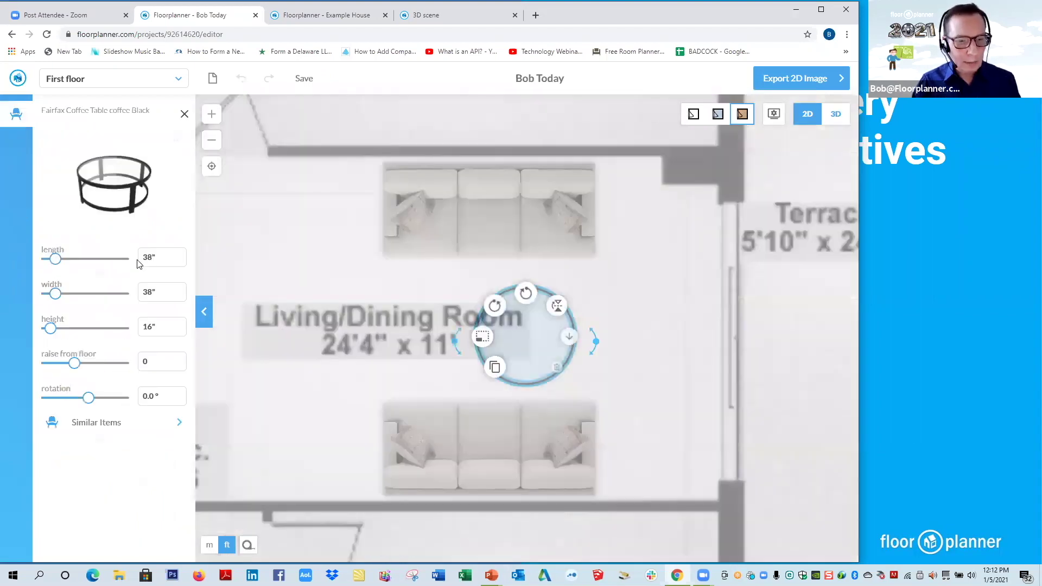
# - Set the Fairfax Coffee Table's length and width to 24" each
pyautogui.click(140, 259)
pyautogui.write('24"')
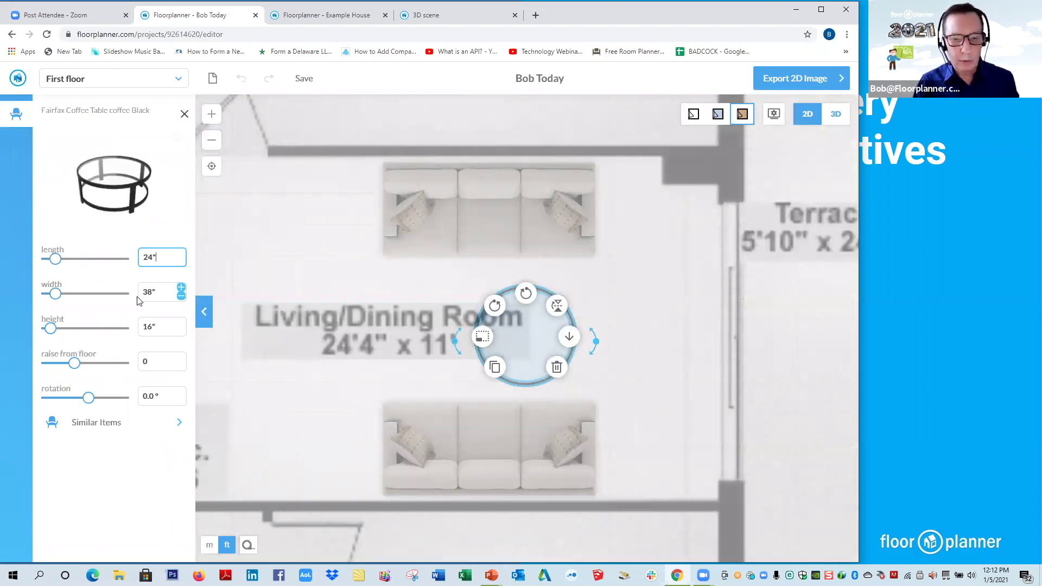
pyautogui.click(140, 295)
pyautogui.write('24"')
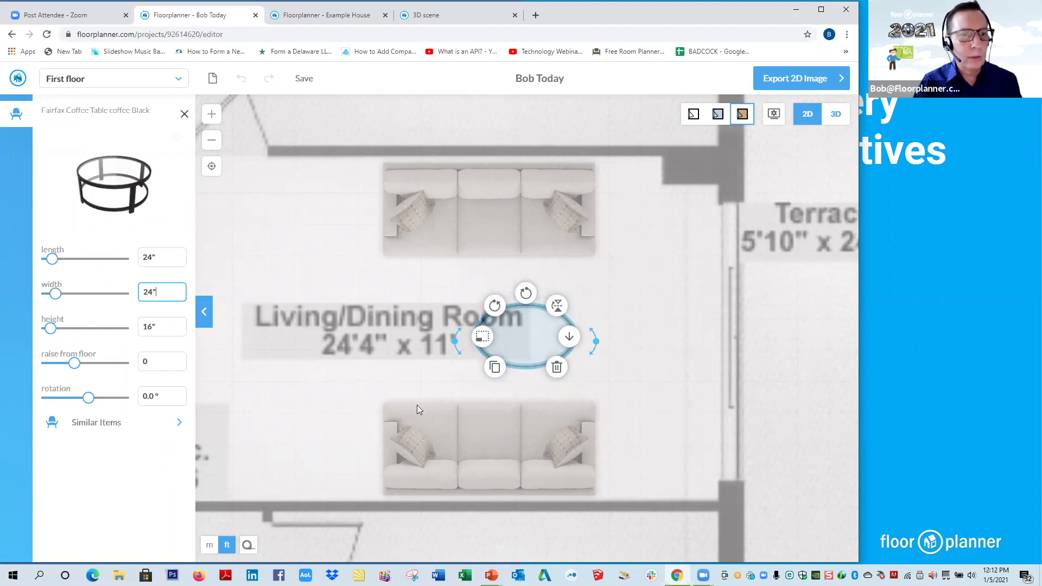
pyautogui.press('Return')
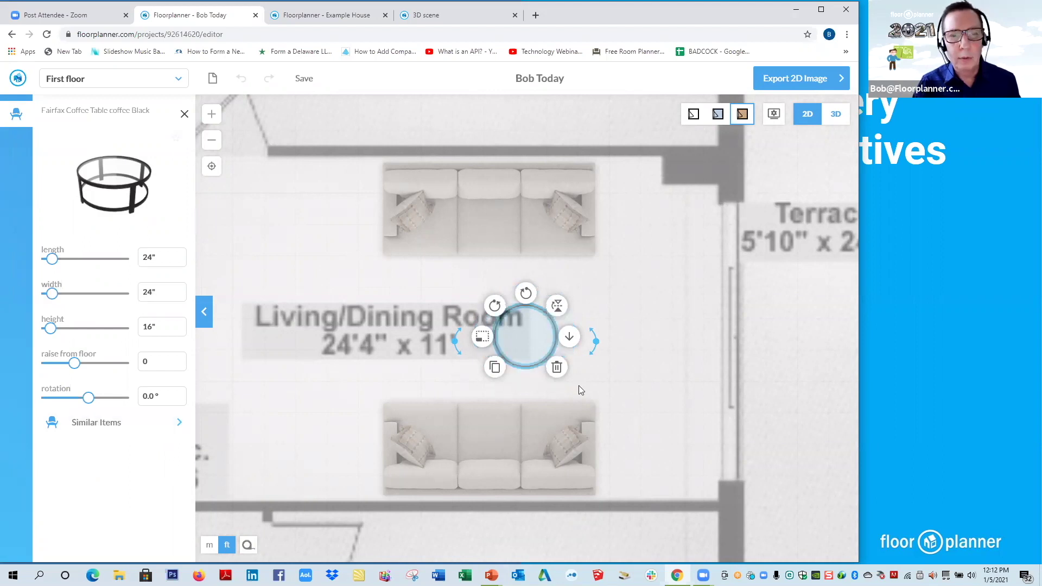
# - Duplicate the round coffee table and place the copy beside the original, on the side away from the Terrace
pyautogui.click(494, 367)
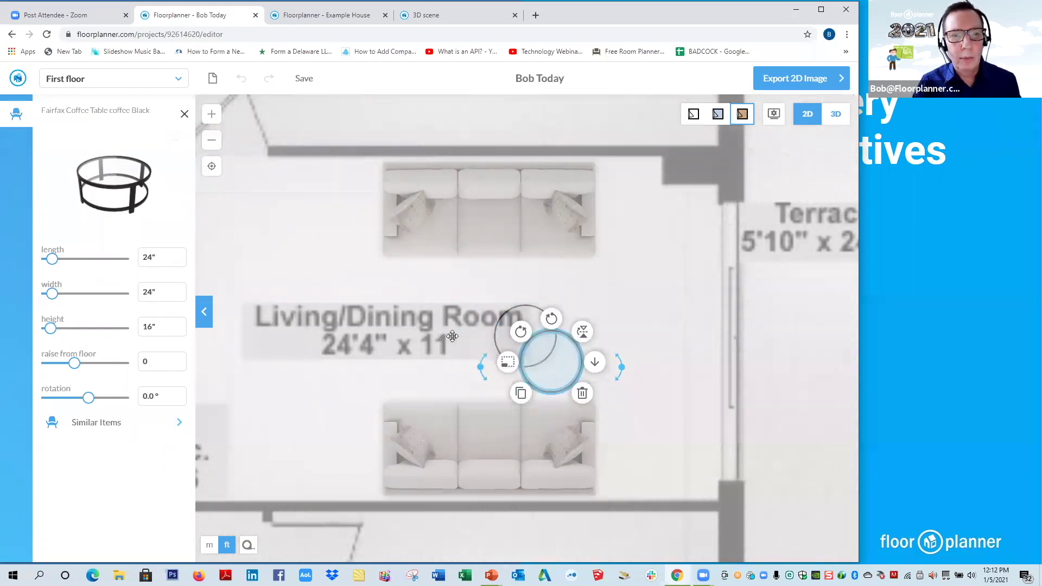
pyautogui.moveTo(454, 339); pyautogui.dragTo(450, 339)
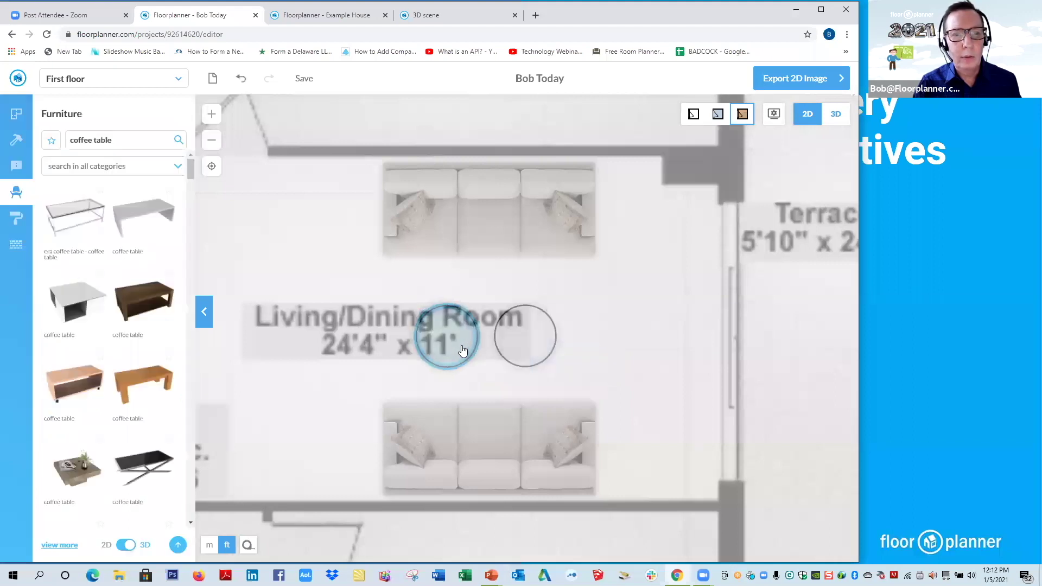
pyautogui.scroll(-4, 132, 139)
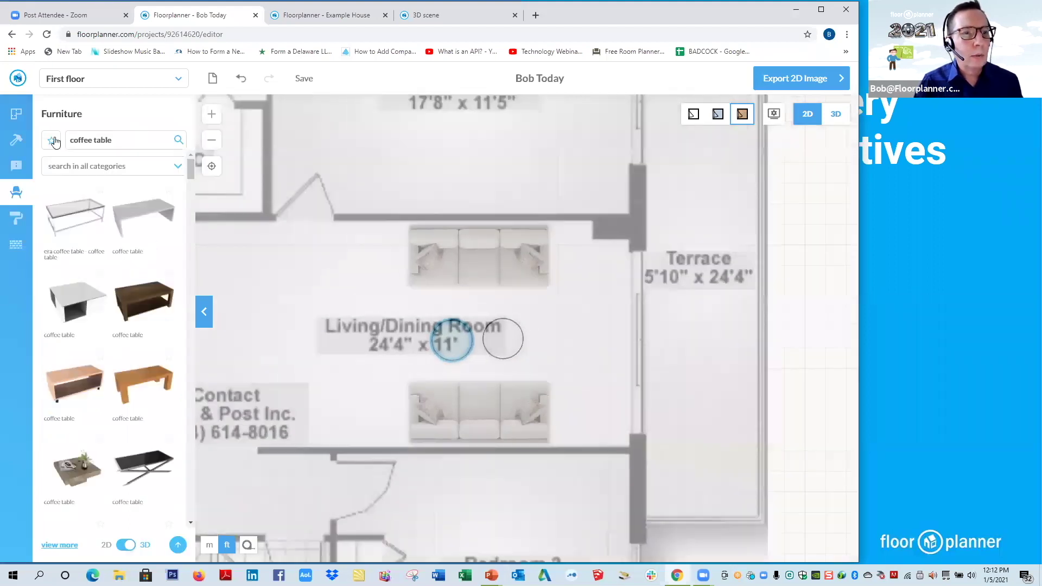
# - Search the furniture library for "bookcase" and place the white bookcase beside the lower sofa, rotated parallel to the lower wall
pyautogui.moveTo(118, 140); pyautogui.dragTo(55, 142)
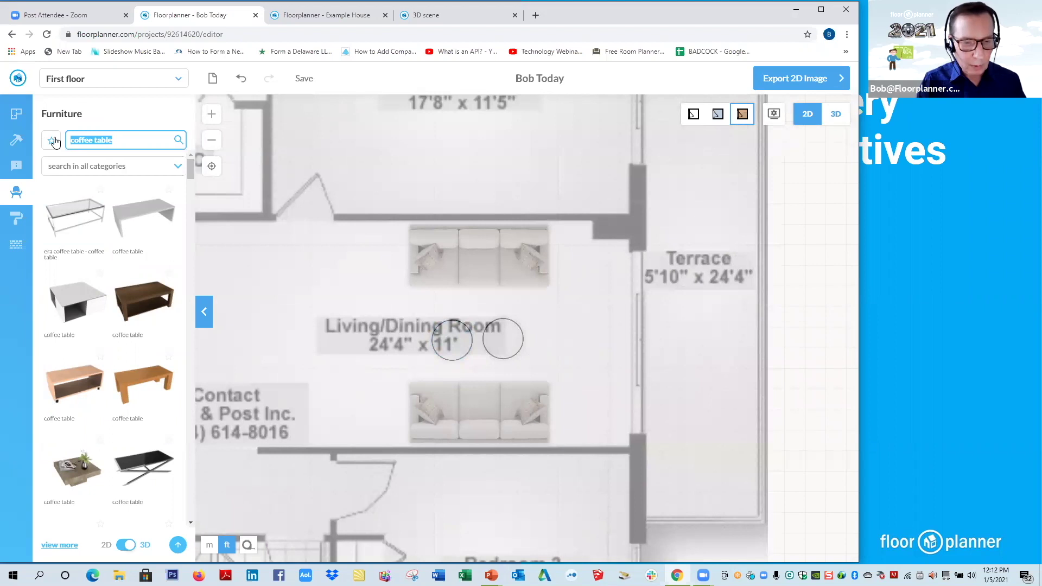
pyautogui.write('bookcase')
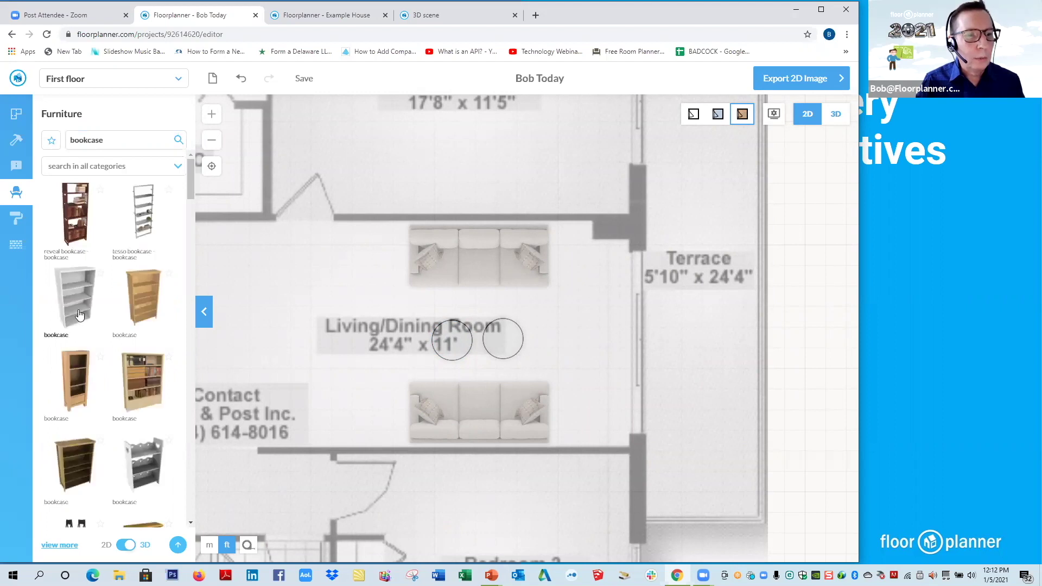
pyautogui.moveTo(366, 422); pyautogui.dragTo(369, 405)
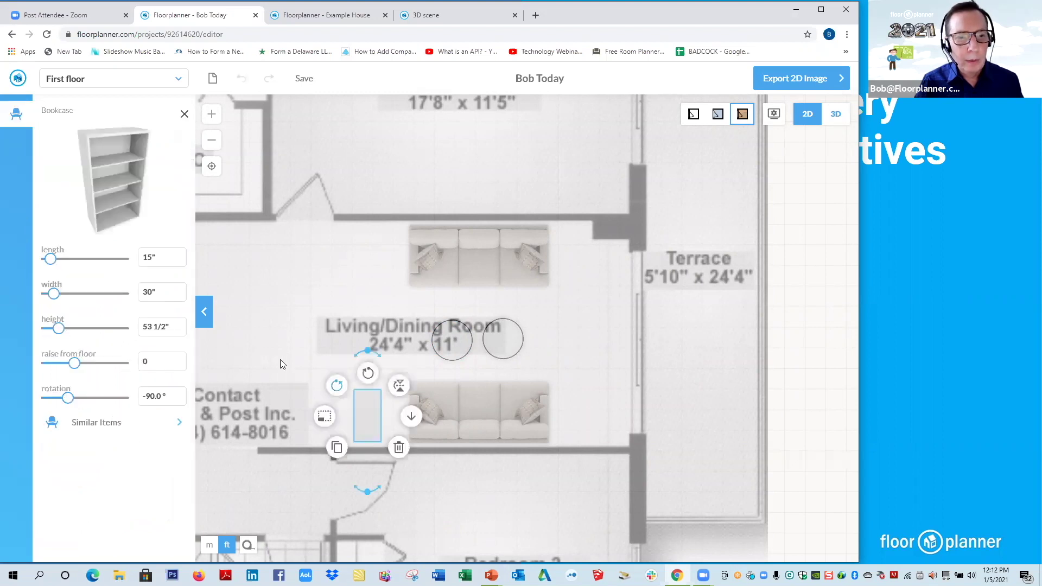
pyautogui.press('r')
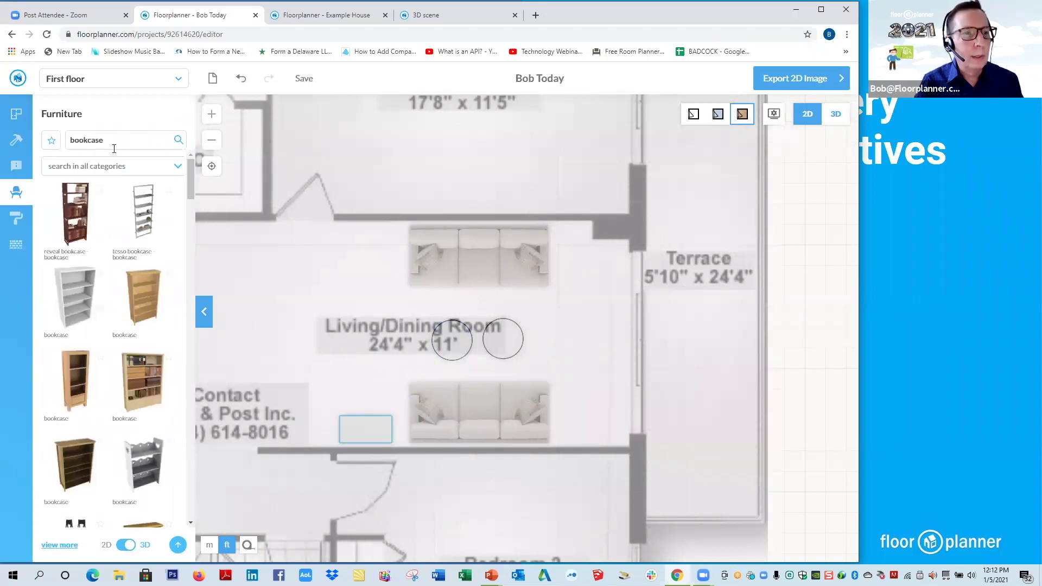
# - Search the furniture library for "books" and place the white books for wall shelves on the bookcase beside the lower sofa
pyautogui.doubleClick(64, 145)
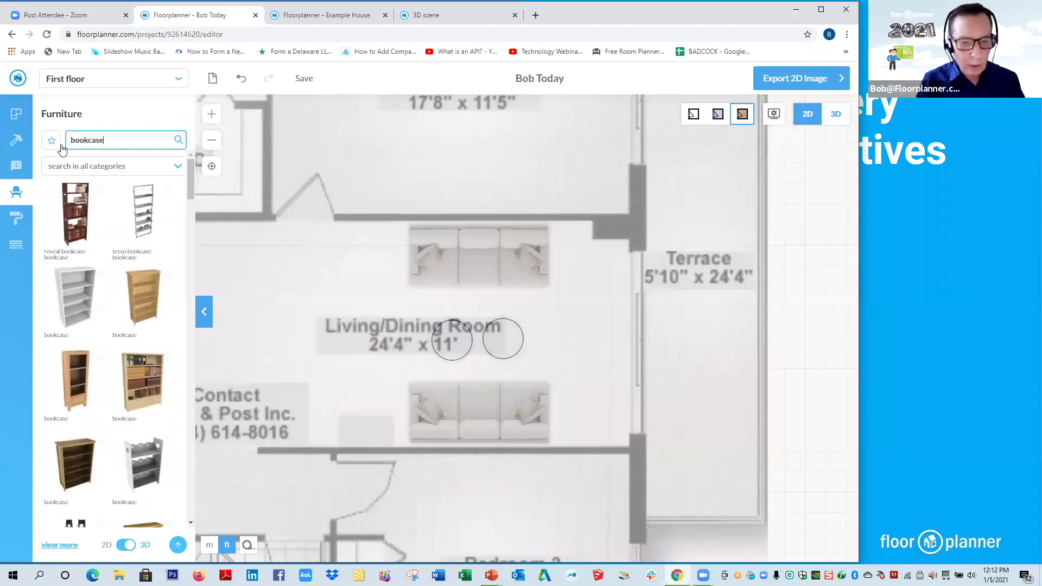
pyautogui.write('bo')
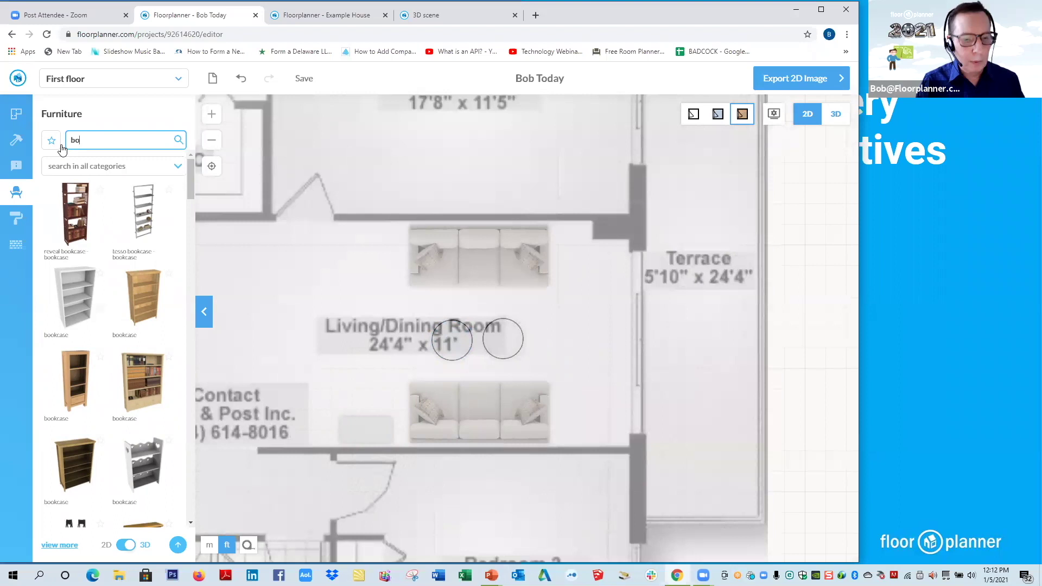
pyautogui.write('oks')
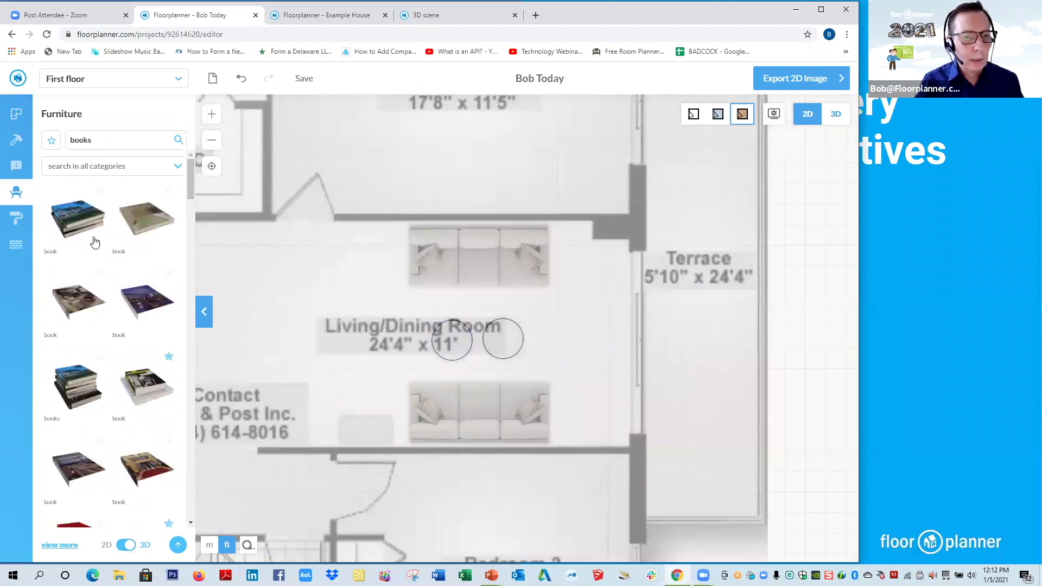
pyautogui.scroll(-1, 95, 242)
pyautogui.scroll(-5, 96, 243)
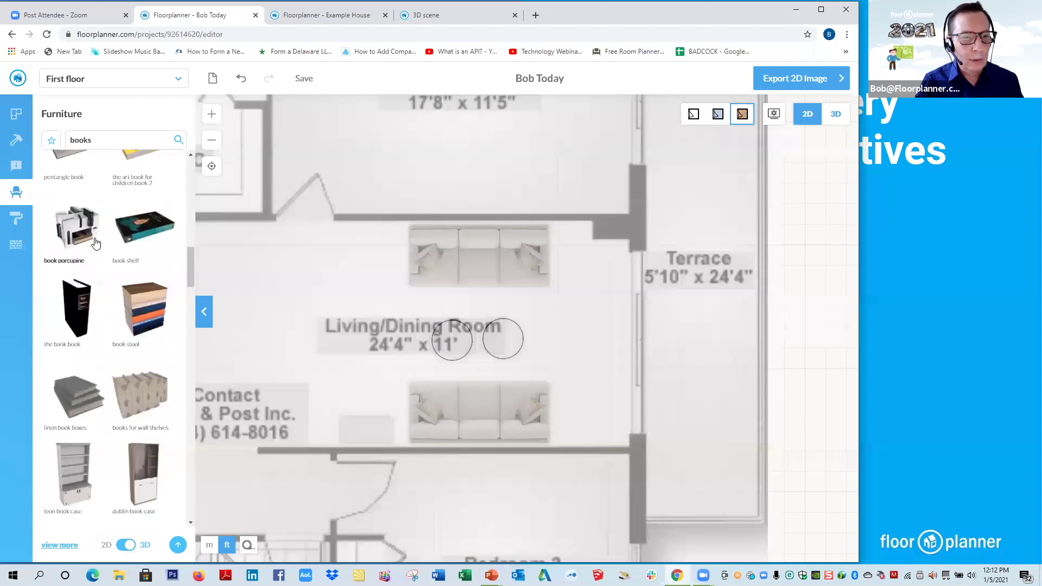
pyautogui.scroll(-3, 155, 288)
pyautogui.scroll(-2, 137, 332)
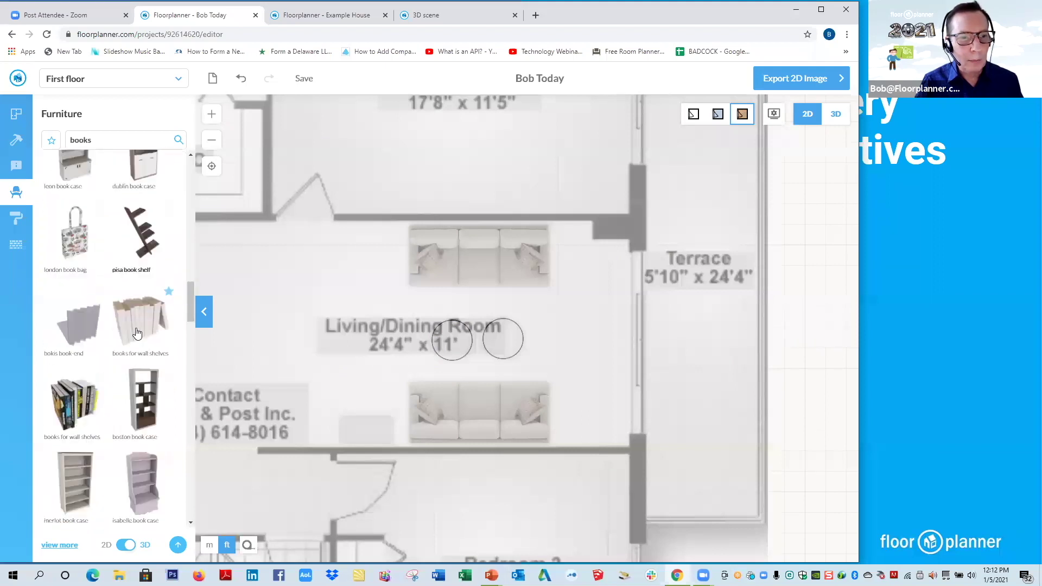
pyautogui.moveTo(340, 429); pyautogui.dragTo(360, 429)
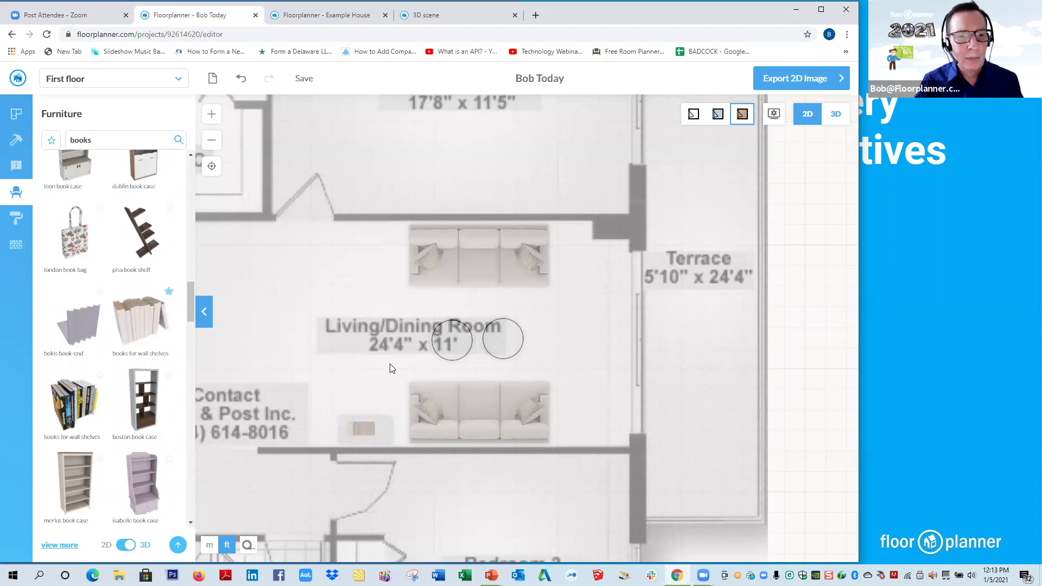
# - Search the furniture library for "plants" and place the leafy potted palm in the Living/Dining Room beside the upper sofa
pyautogui.scroll(-3, 391, 369)
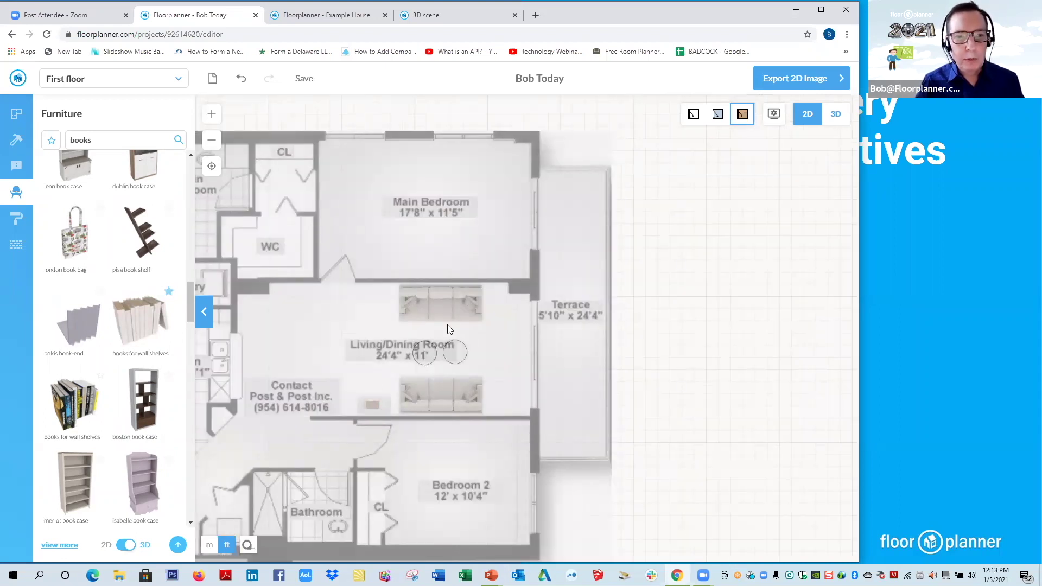
pyautogui.moveTo(766, 333); pyautogui.dragTo(765, 346)
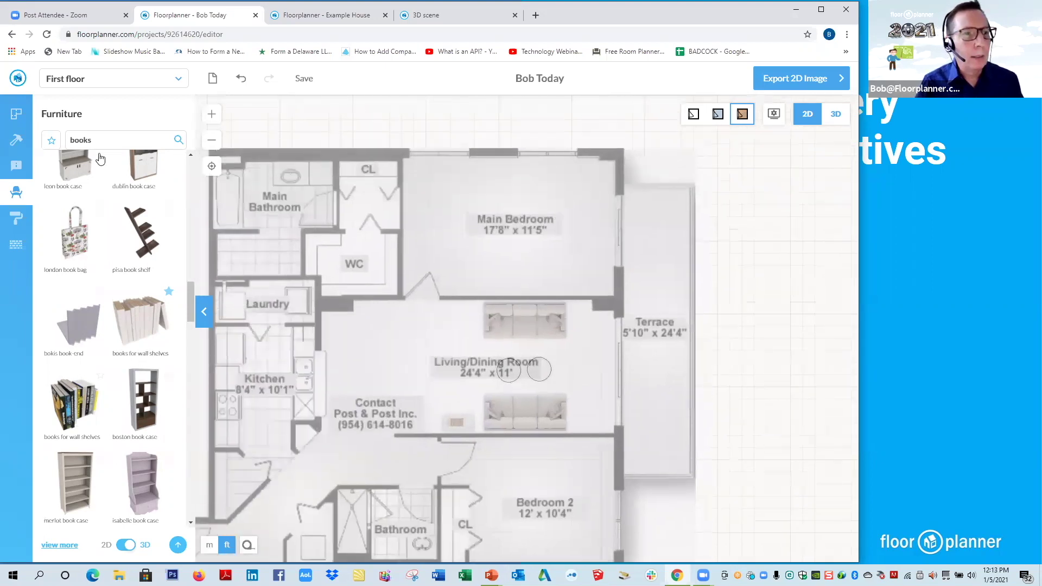
pyautogui.click(54, 141)
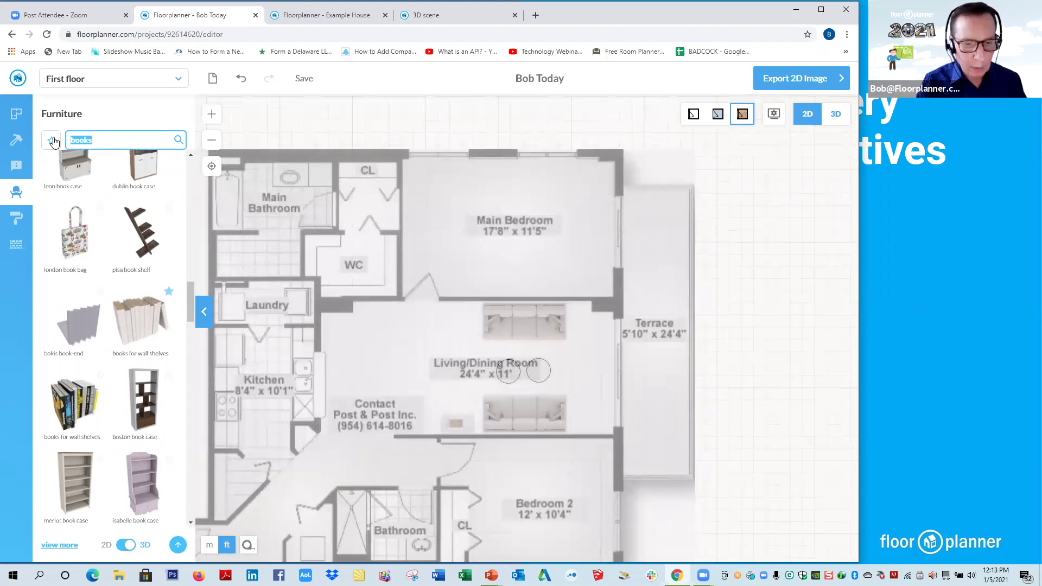
pyautogui.write('plants')
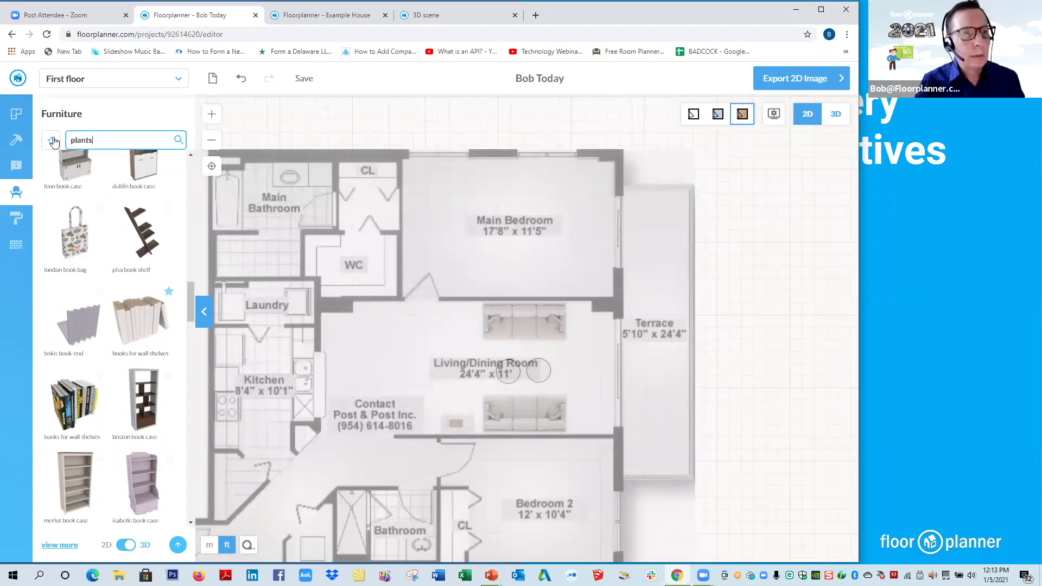
pyautogui.press('Return')
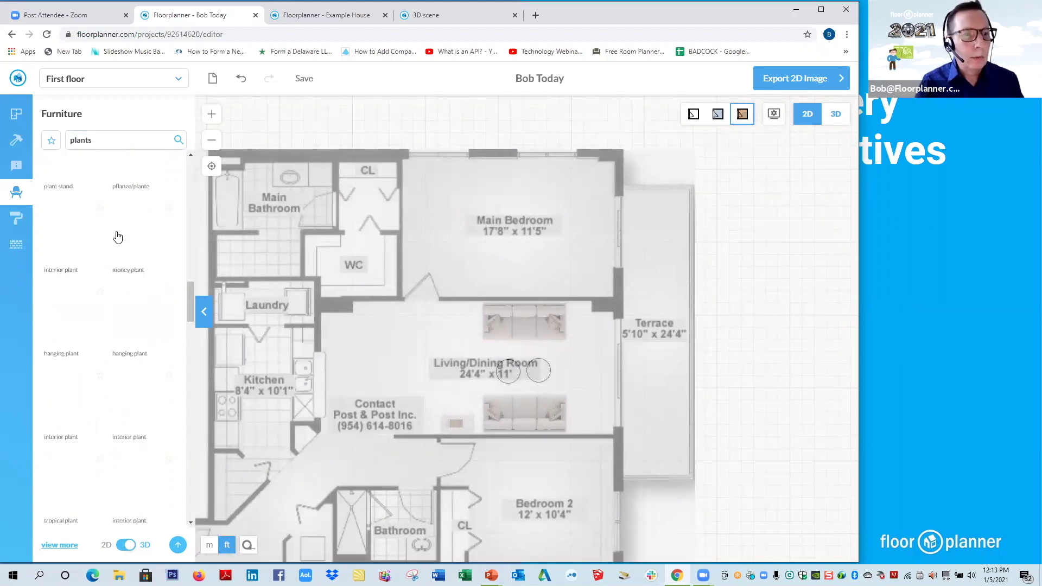
pyautogui.scroll(10, 117, 236)
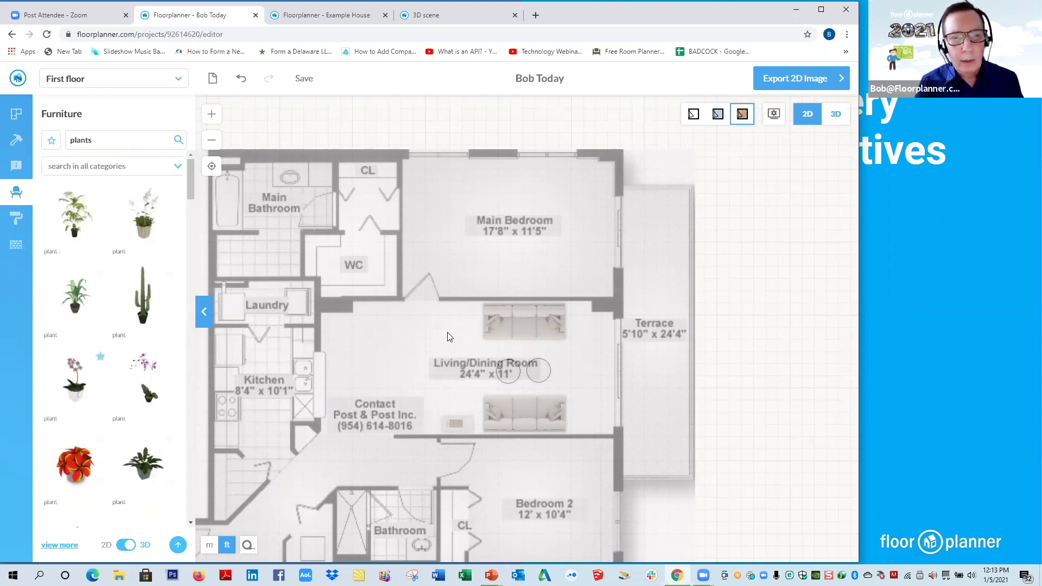
pyautogui.moveTo(448, 332); pyautogui.dragTo(448, 332)
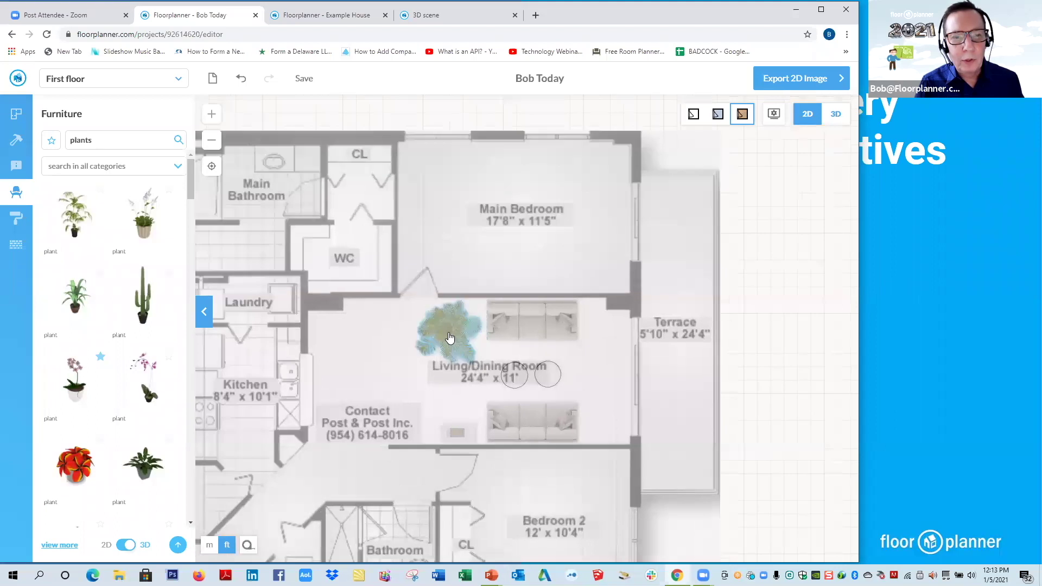
# - Resize the plant beside the upper sofa to about 45" in length and 46" in width
pyautogui.scroll(3, 448, 334)
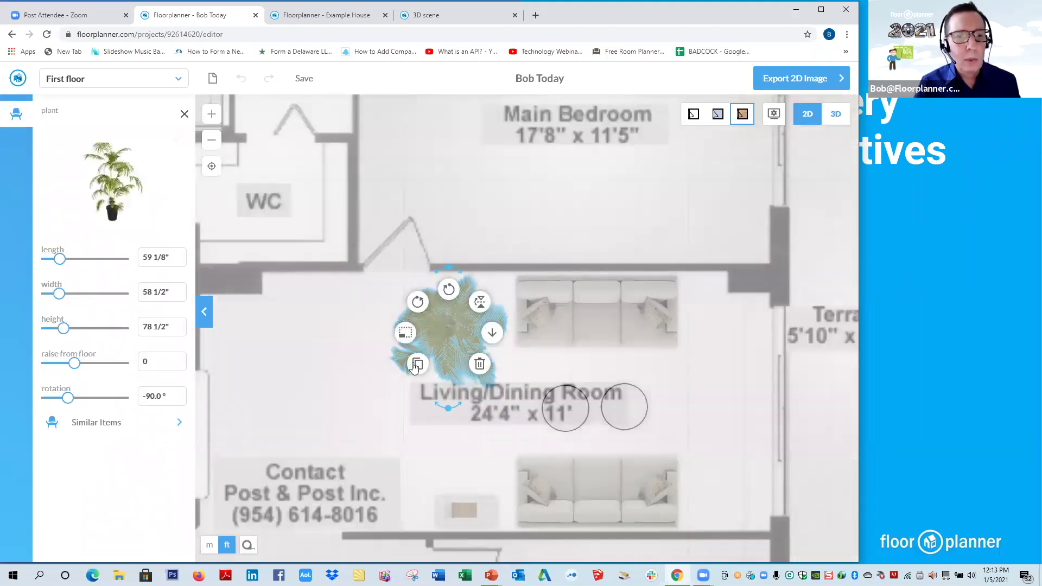
pyautogui.click(402, 334)
pyautogui.moveTo(384, 332); pyautogui.dragTo(411, 332)
pyautogui.moveTo(461, 397); pyautogui.dragTo(461, 372)
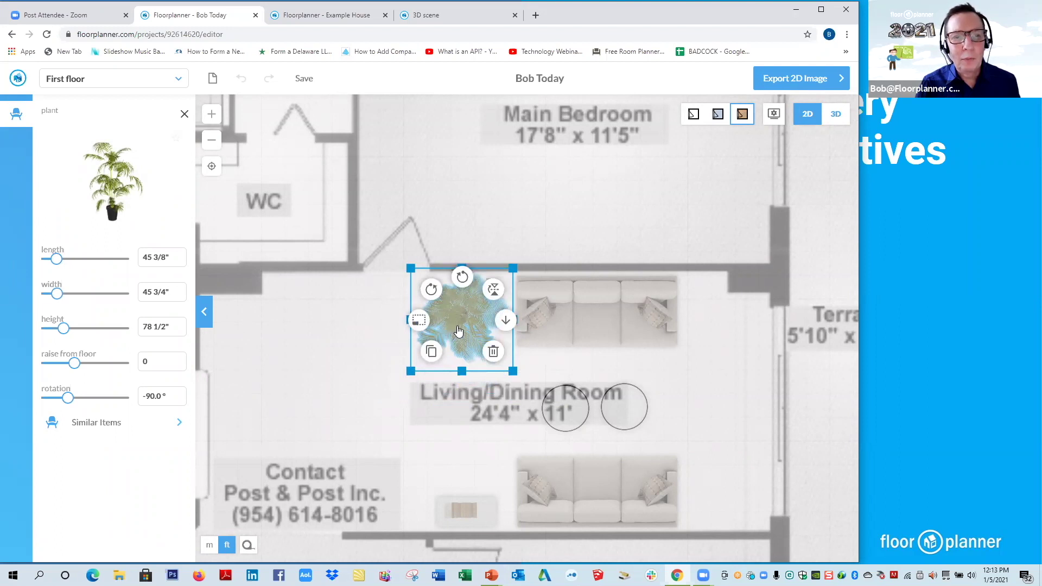
pyautogui.click(291, 327)
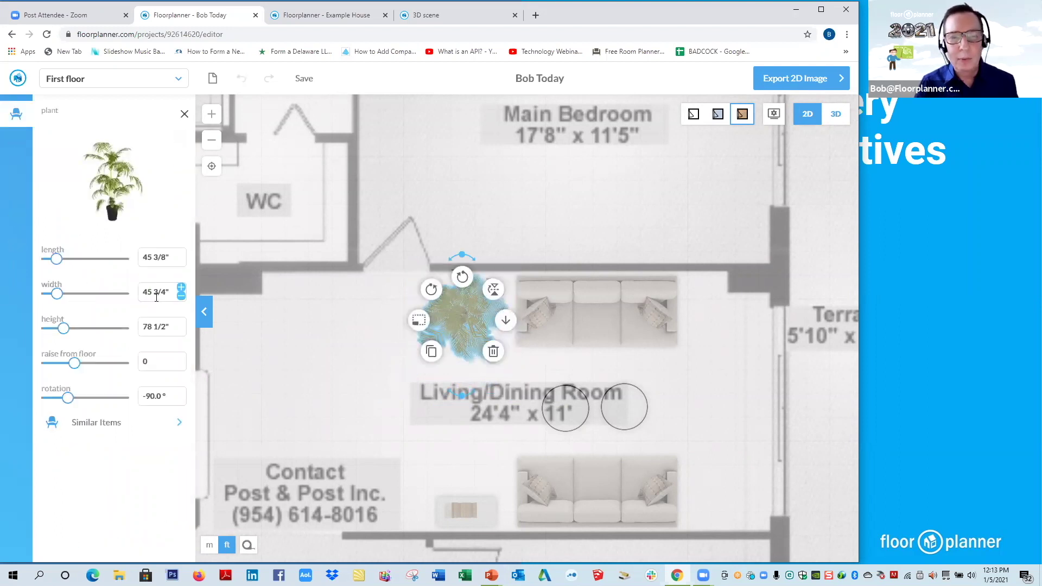
pyautogui.click(310, 374)
# - Start drawing a room and set its wall thickness to 5"
pyautogui.scroll(-1, 648, 336)
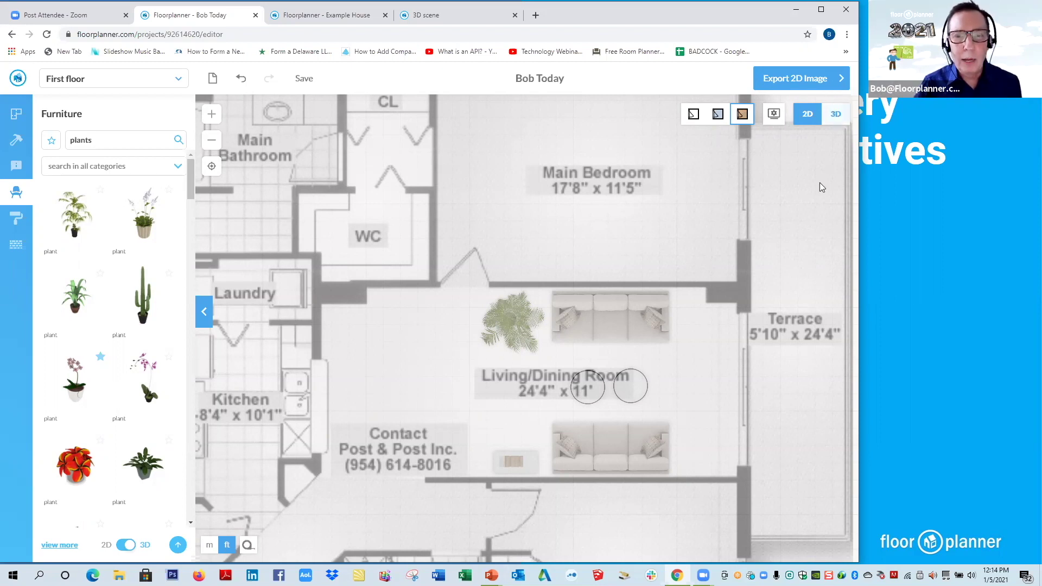
pyautogui.scroll(-1, 736, 285)
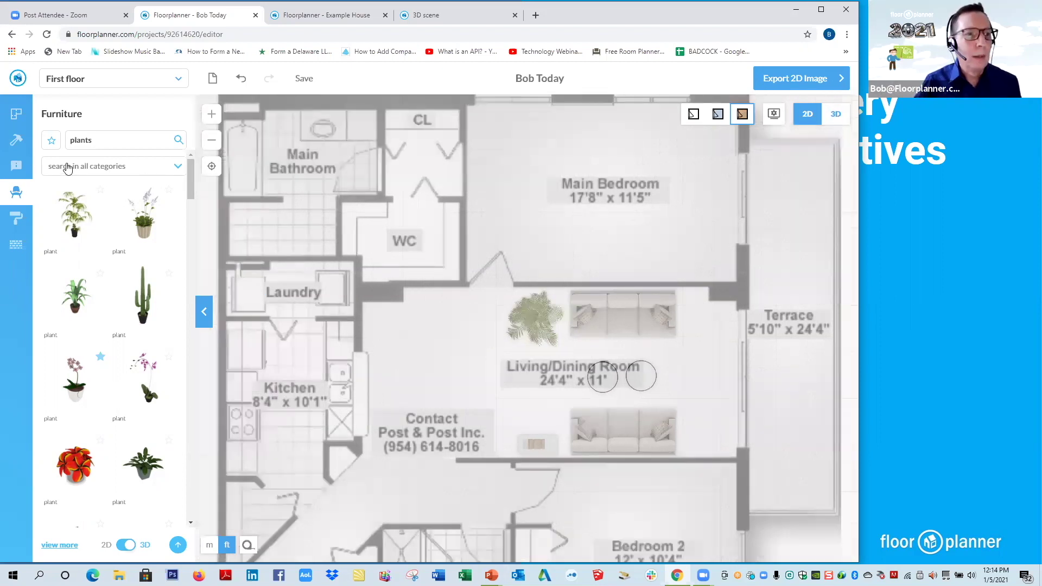
pyautogui.click(13, 141)
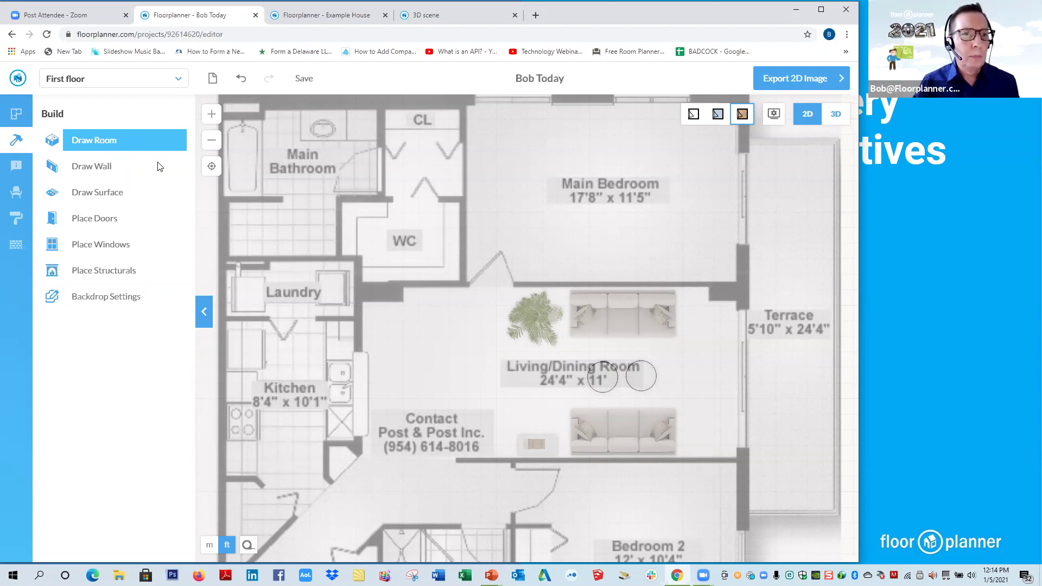
pyautogui.click(171, 149)
pyautogui.moveTo(165, 151); pyautogui.dragTo(131, 154)
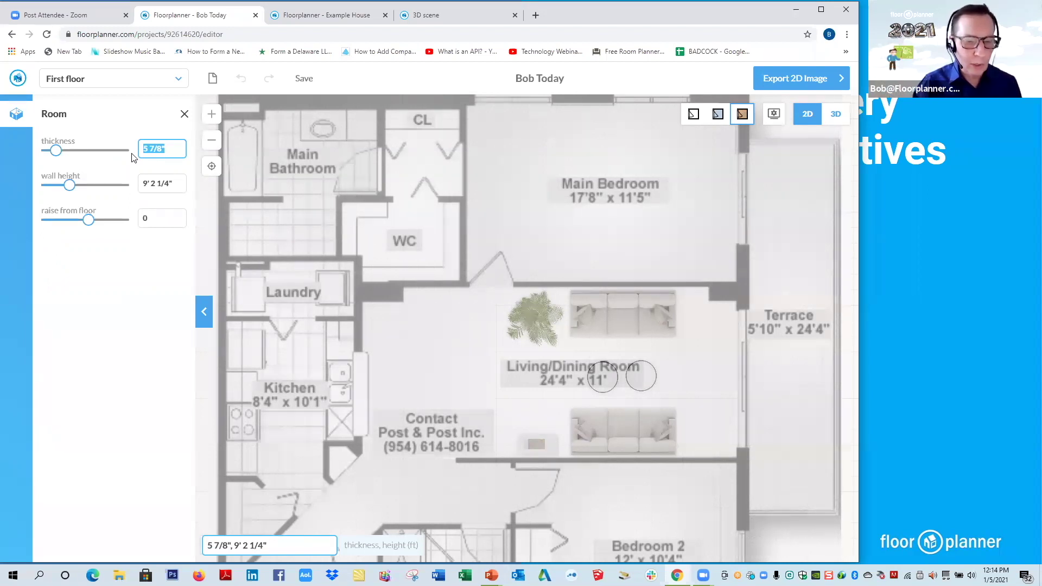
pyautogui.write('5"')
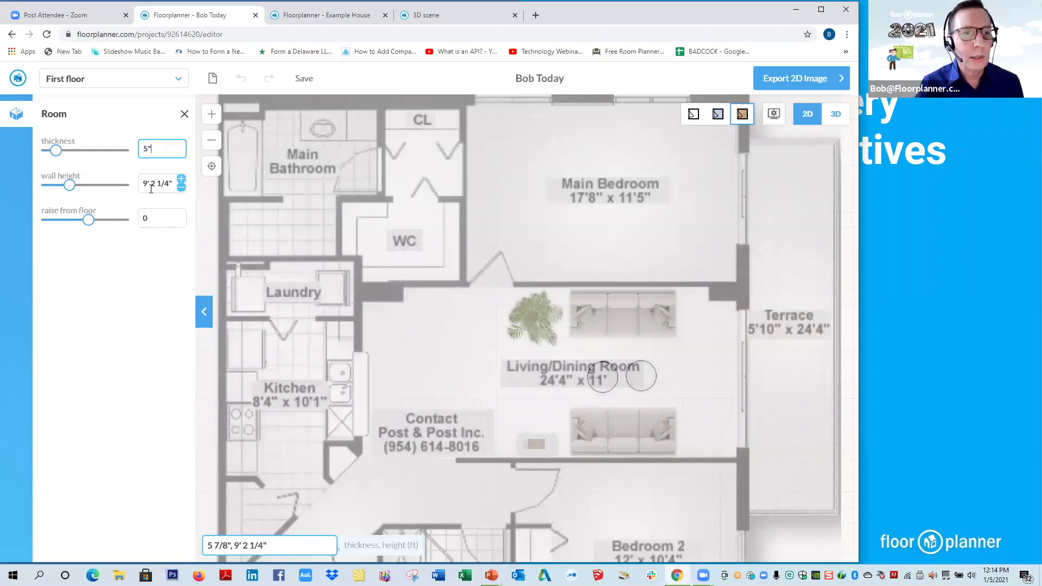
pyautogui.press('Return')
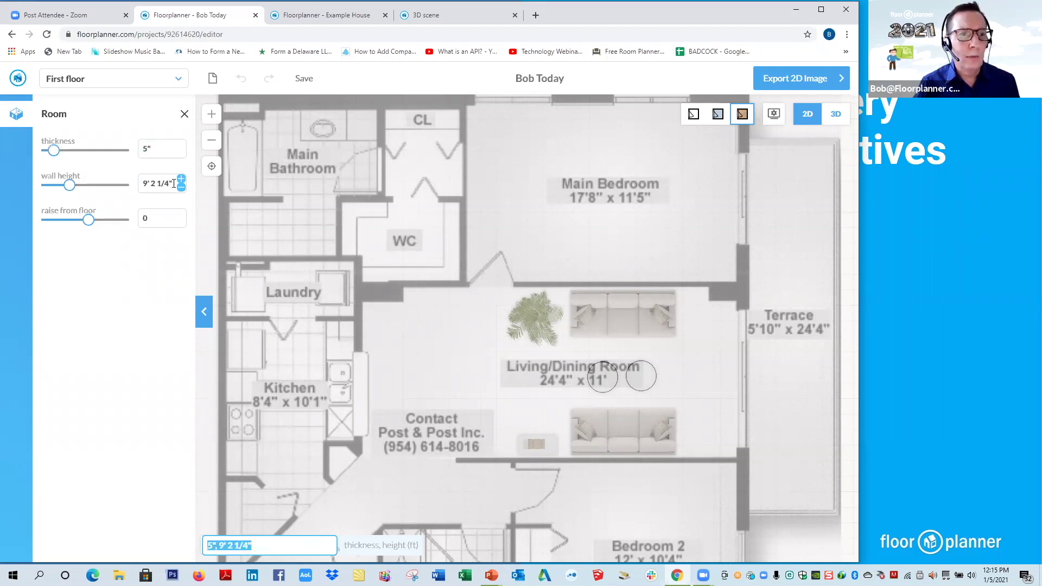
# - Set the wall height of the new room to 10'
pyautogui.click(174, 183)
pyautogui.tripleClick(174, 184)
pyautogui.write('10')
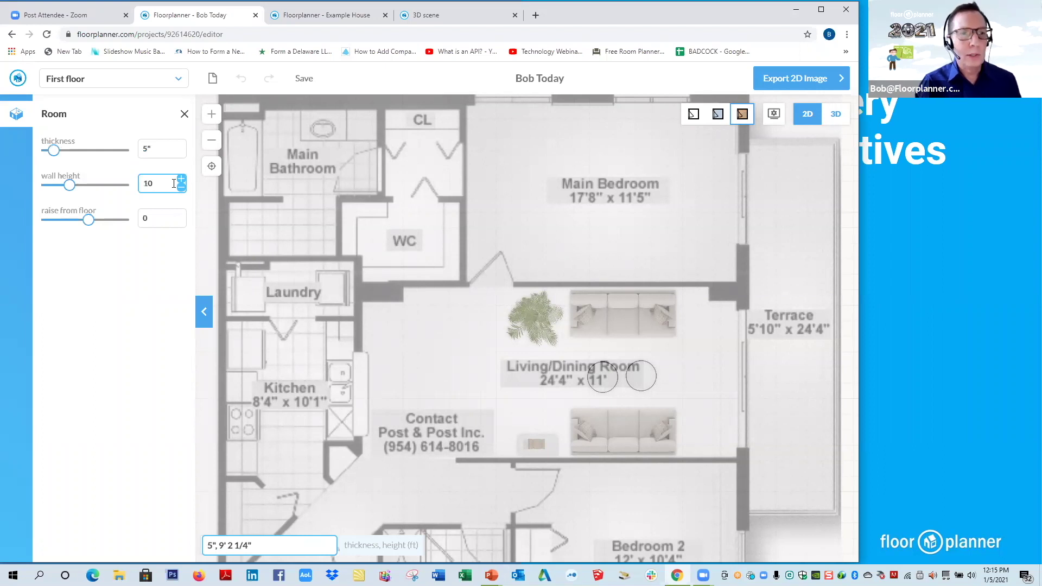
pyautogui.write("'")
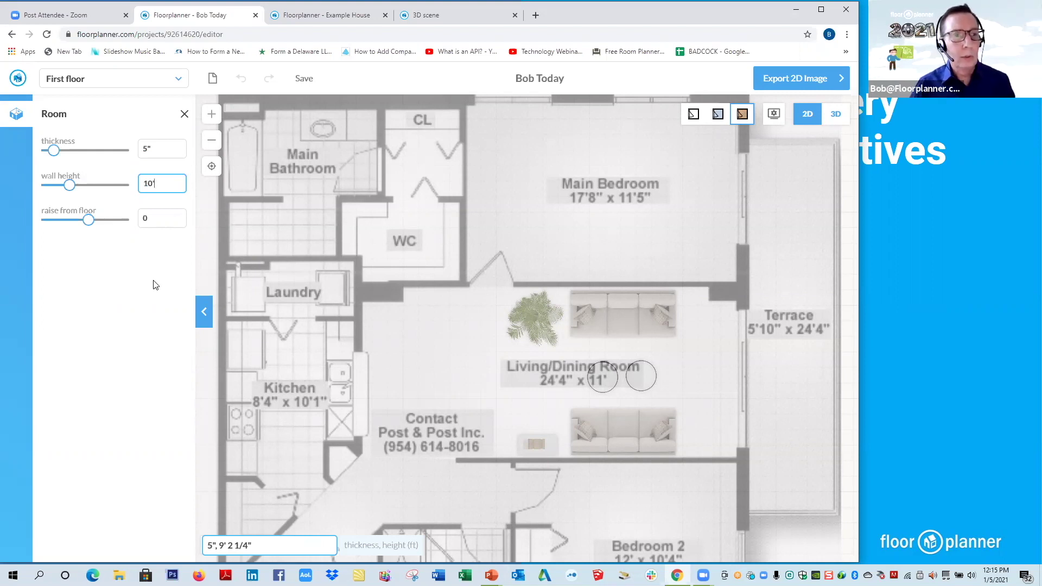
pyautogui.press('Return')
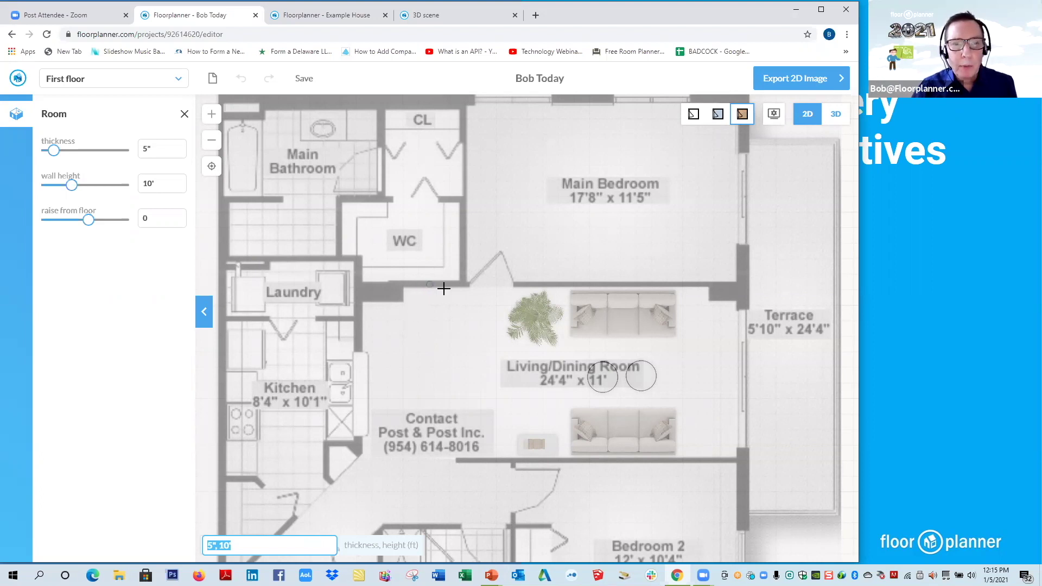
# - Draw a room about 22' by 11' 5" over the Living/Dining Room and move its lower wall outward to about 11' 5" inside
pyautogui.click(397, 283)
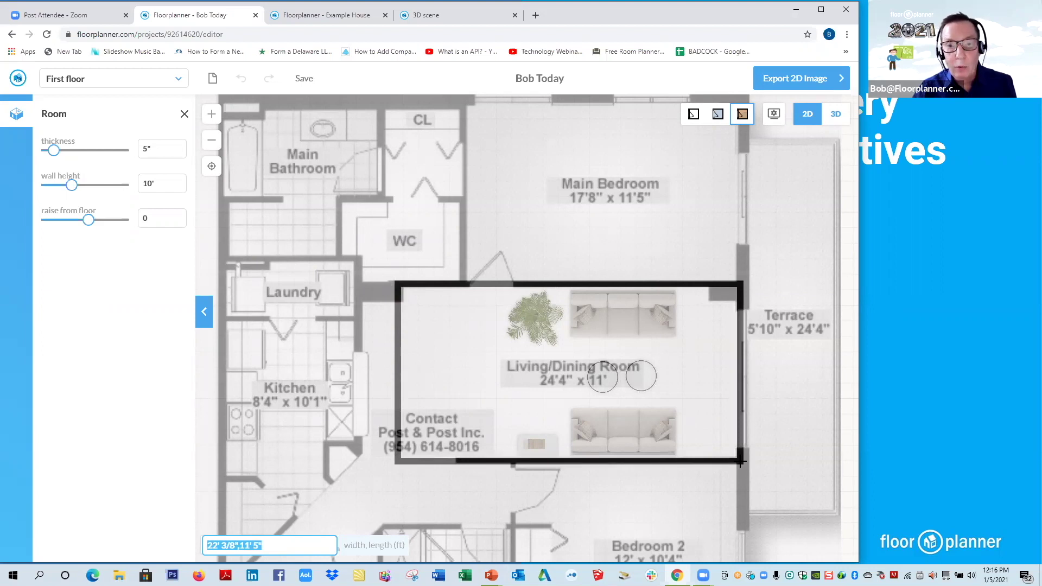
pyautogui.click(740, 461)
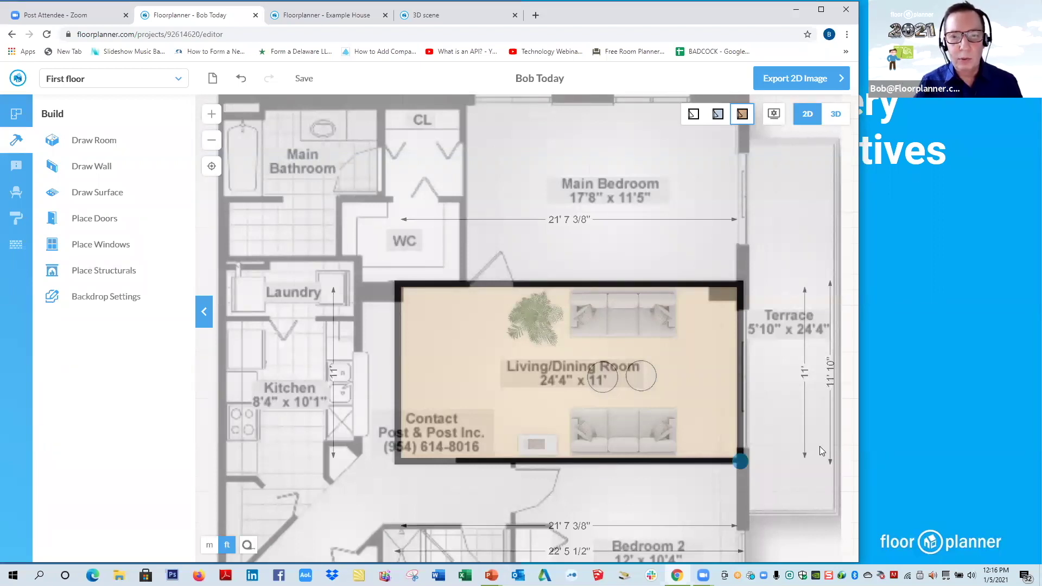
pyautogui.scroll(1, 821, 450)
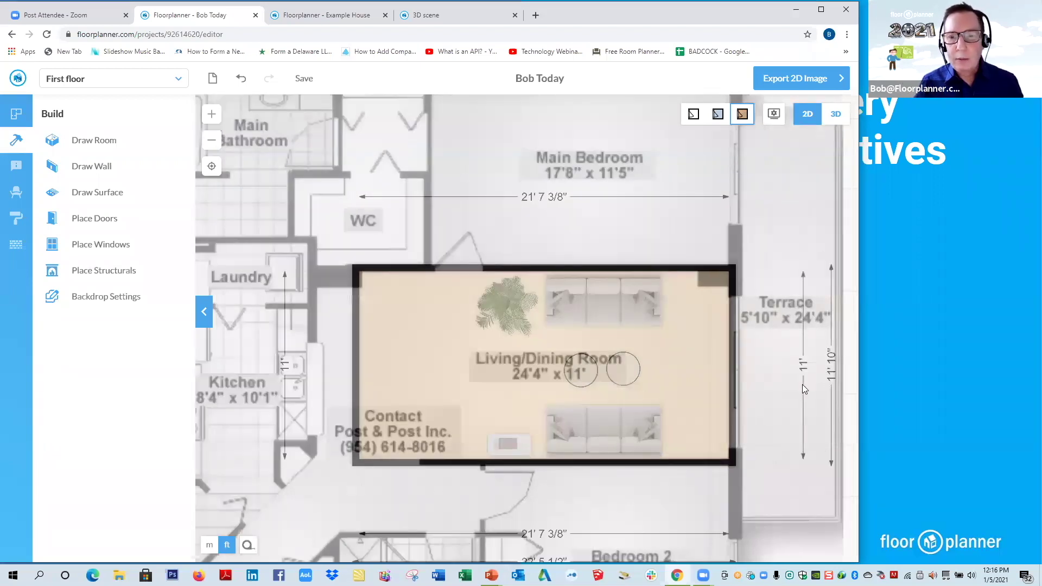
pyautogui.scroll(-4, 815, 388)
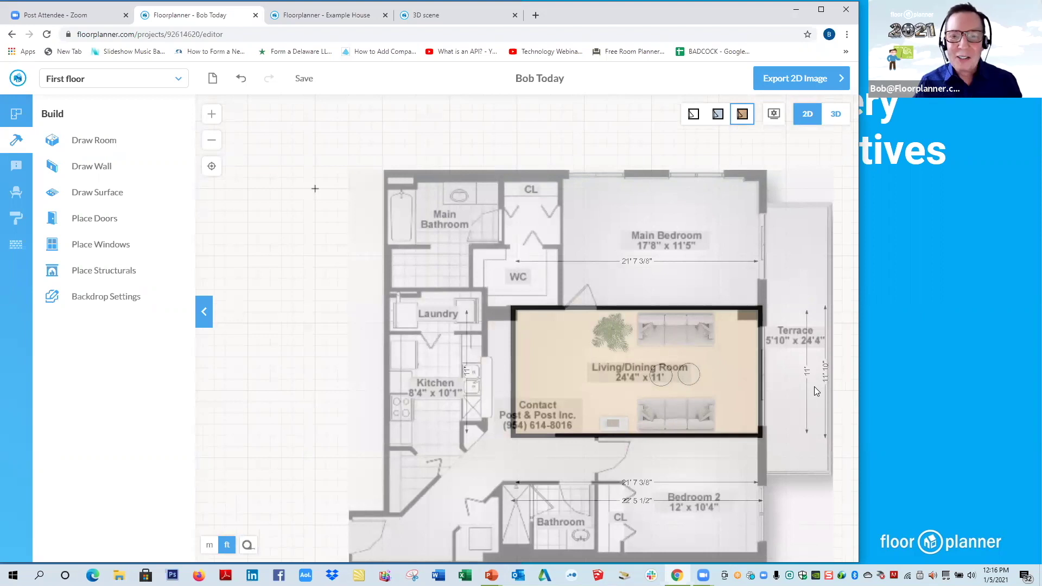
pyautogui.scroll(4, 817, 391)
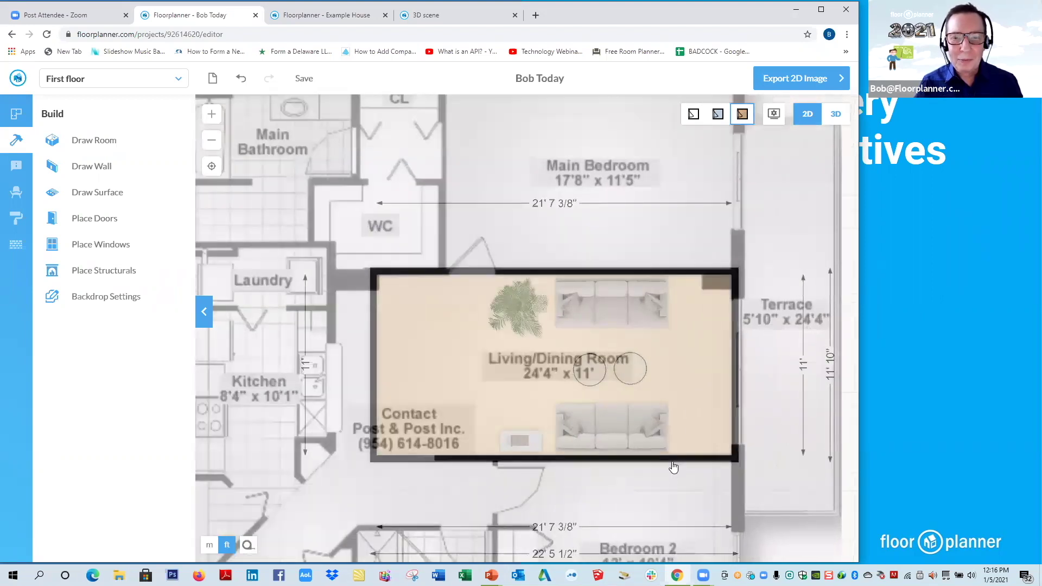
pyautogui.moveTo(715, 460); pyautogui.dragTo(735, 465)
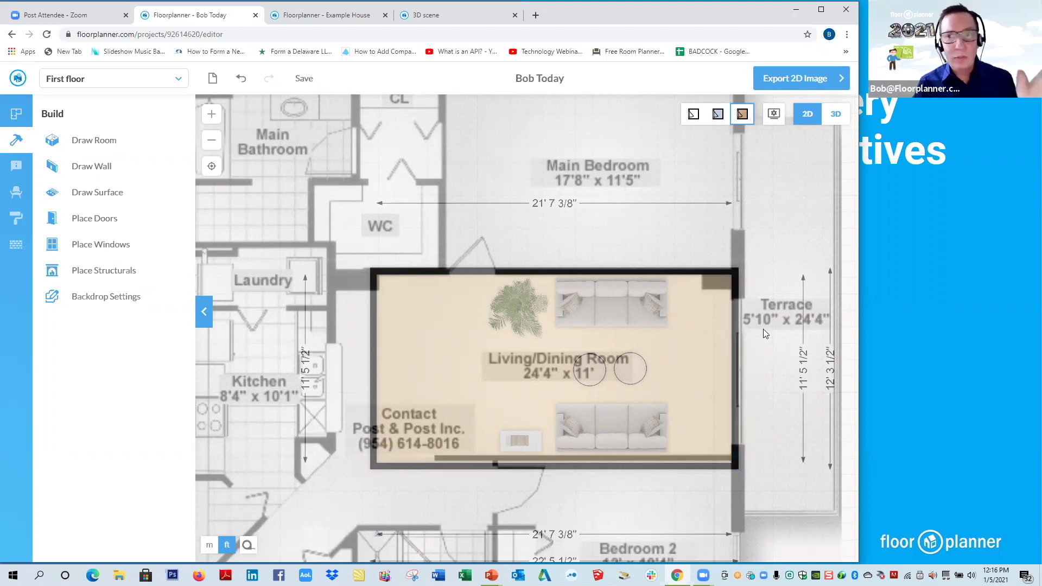
# - Set the room's inside depth to 11' by moving only its lower wall
pyautogui.scroll(1, 763, 329)
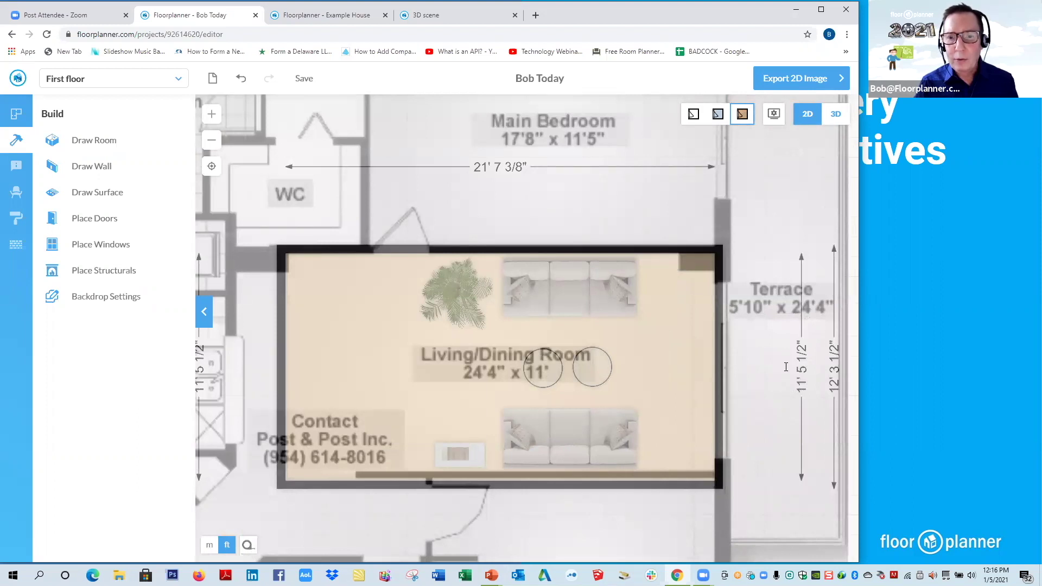
pyautogui.click(786, 366)
pyautogui.tripleClick(824, 367)
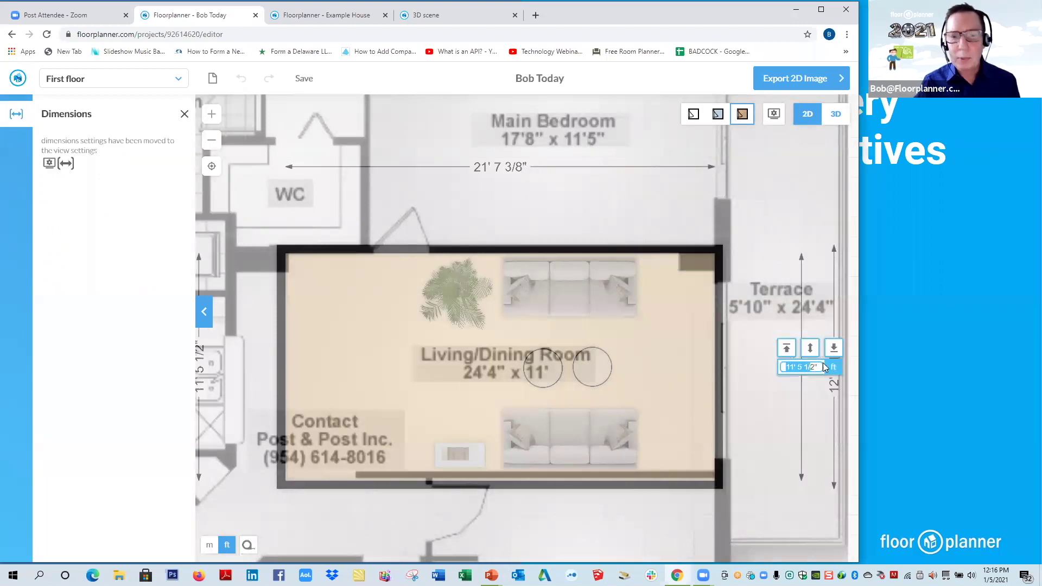
pyautogui.write('11')
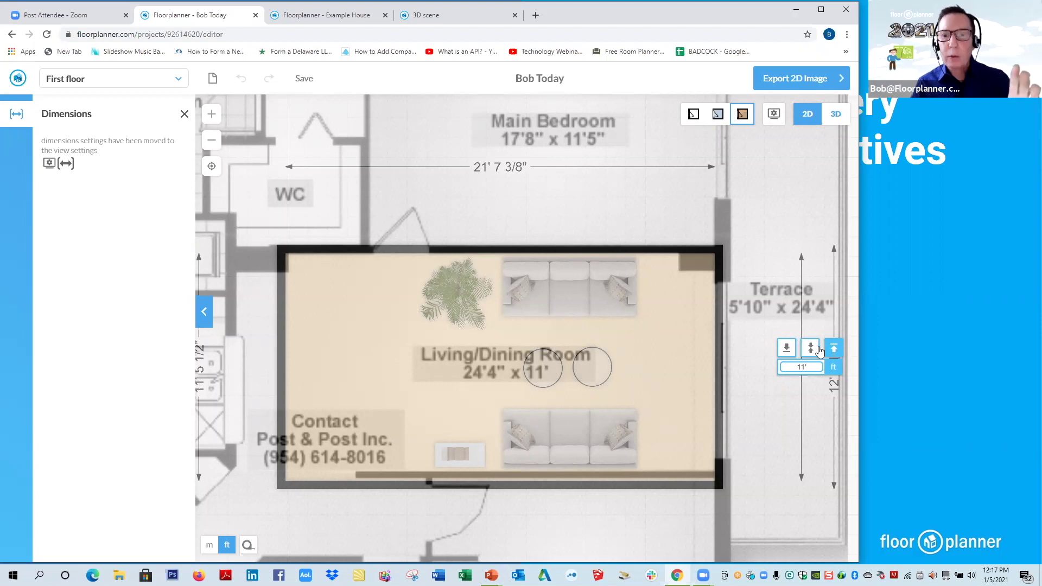
pyautogui.click(812, 351)
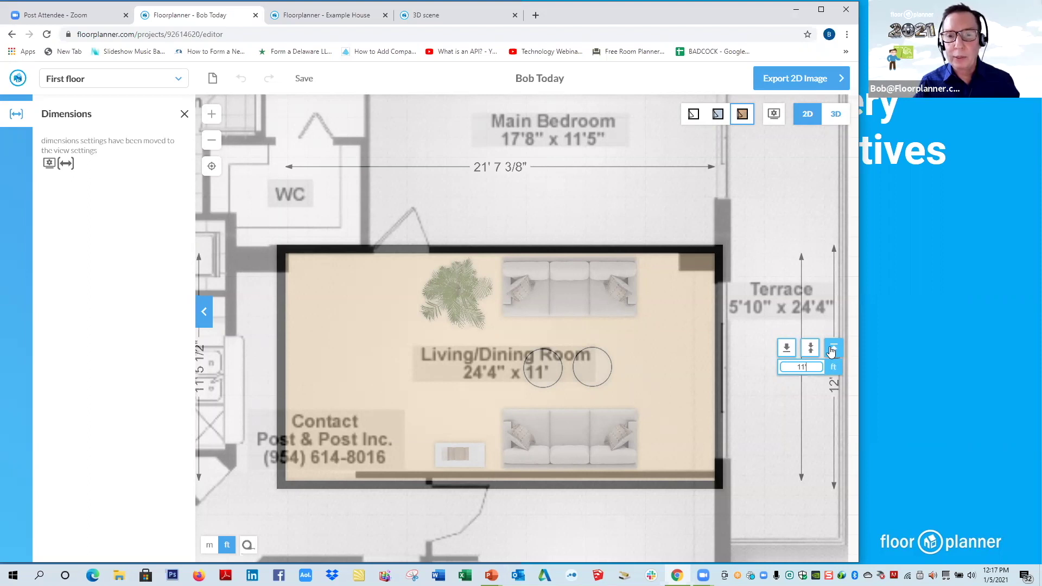
pyautogui.click(832, 349)
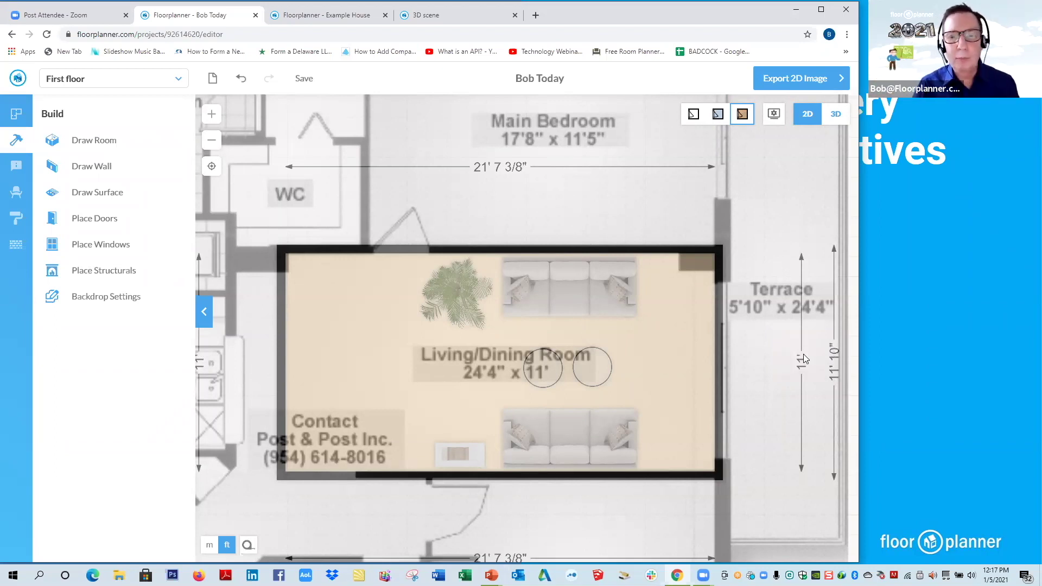
# - Place a two-panel sliding glass door in the Living/Dining Room wall facing the Terrace
pyautogui.scroll(-3, 805, 358)
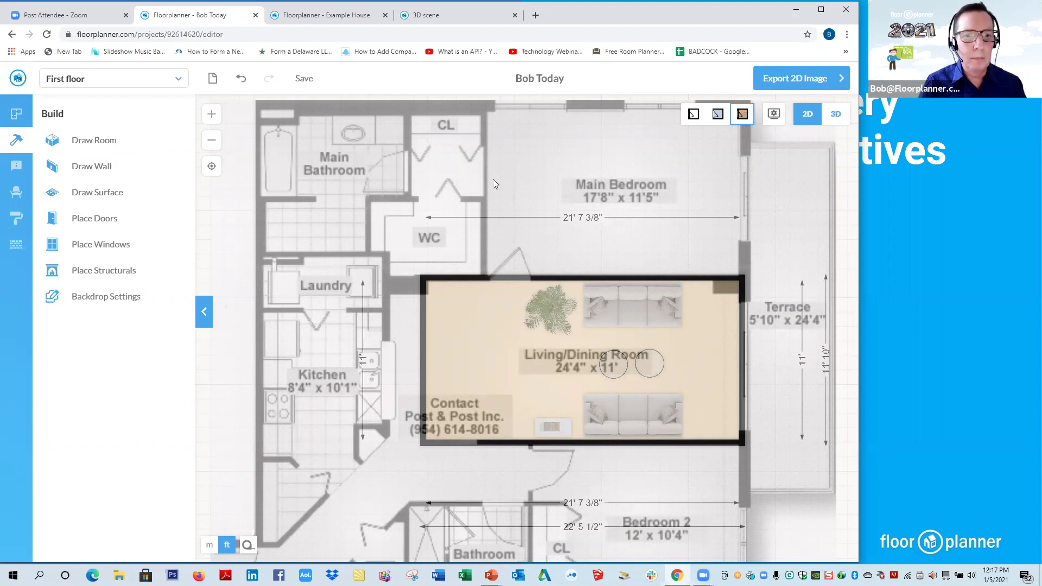
pyautogui.scroll(2, 493, 179)
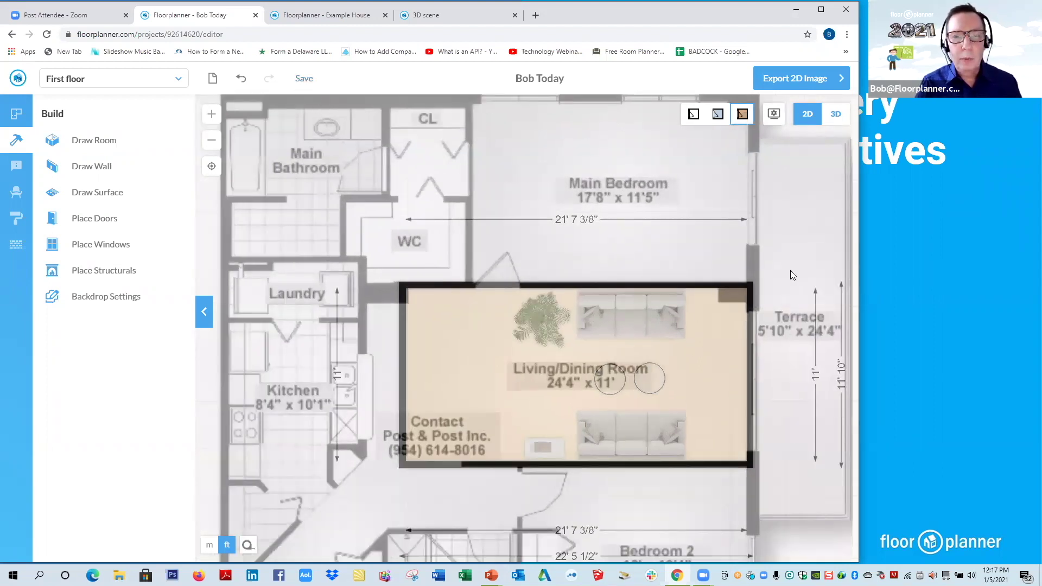
pyautogui.scroll(-2, 550, 227)
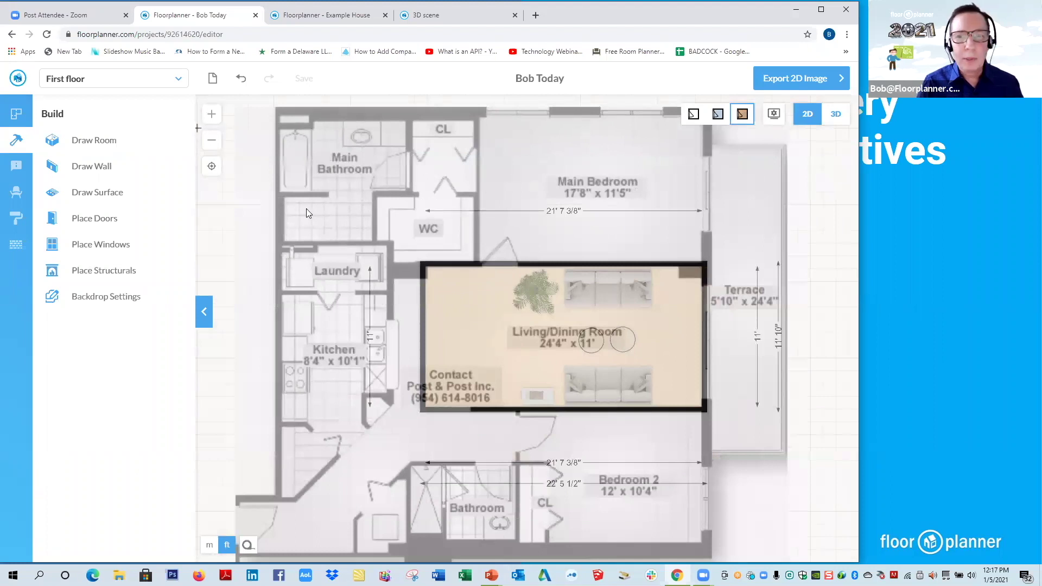
pyautogui.click(121, 225)
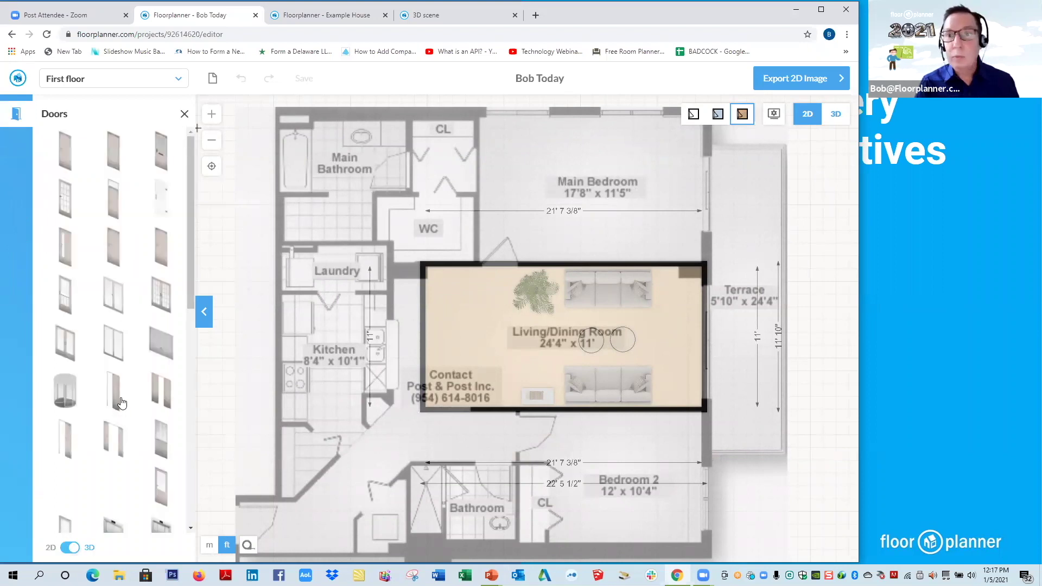
pyautogui.click(65, 552)
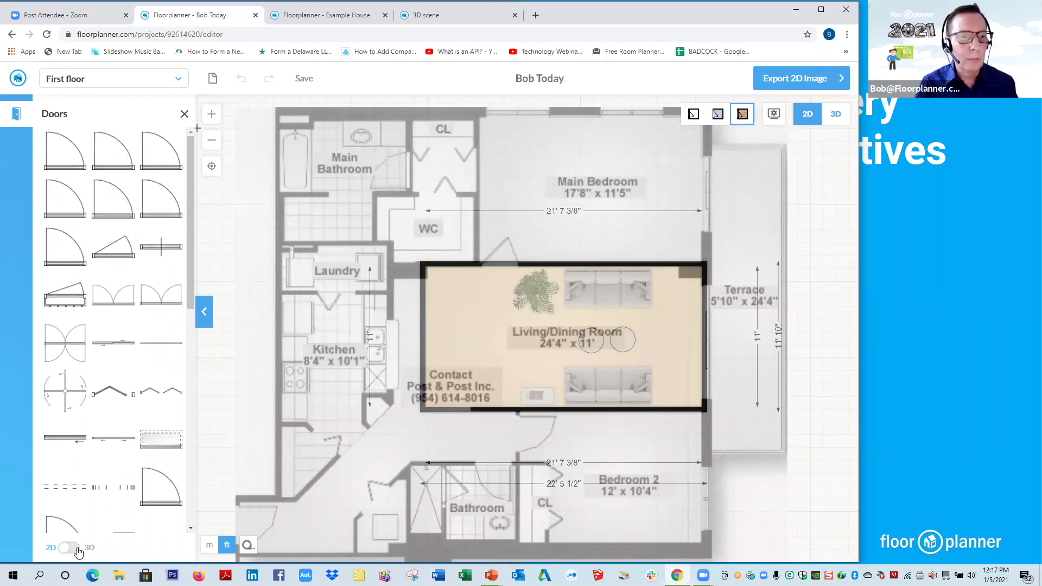
pyautogui.click(77, 549)
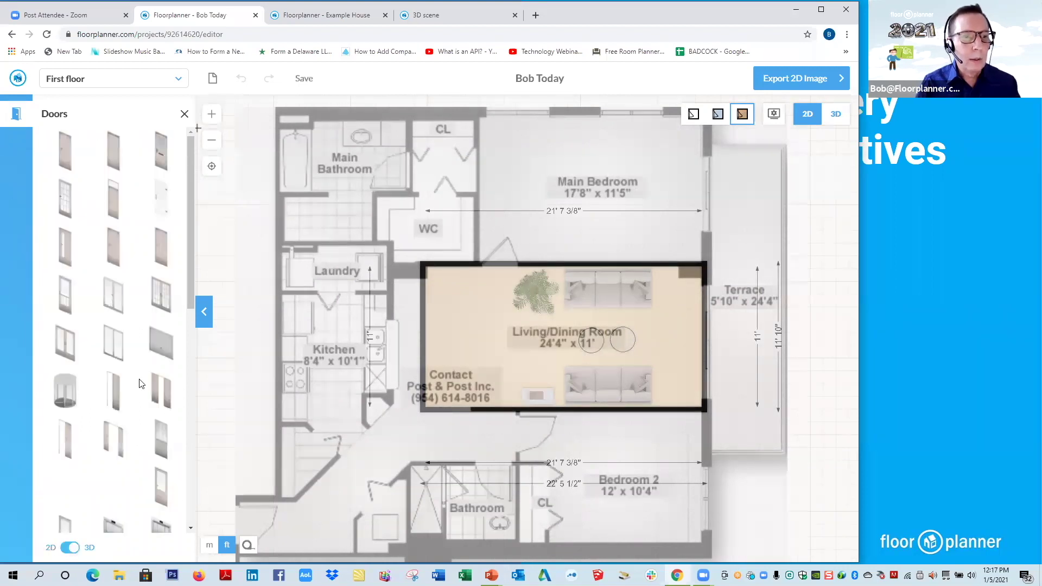
pyautogui.moveTo(115, 346); pyautogui.dragTo(433, 309)
pyautogui.moveTo(563, 275); pyautogui.dragTo(720, 344)
pyautogui.scroll(2, 721, 344)
pyautogui.scroll(3, 681, 356)
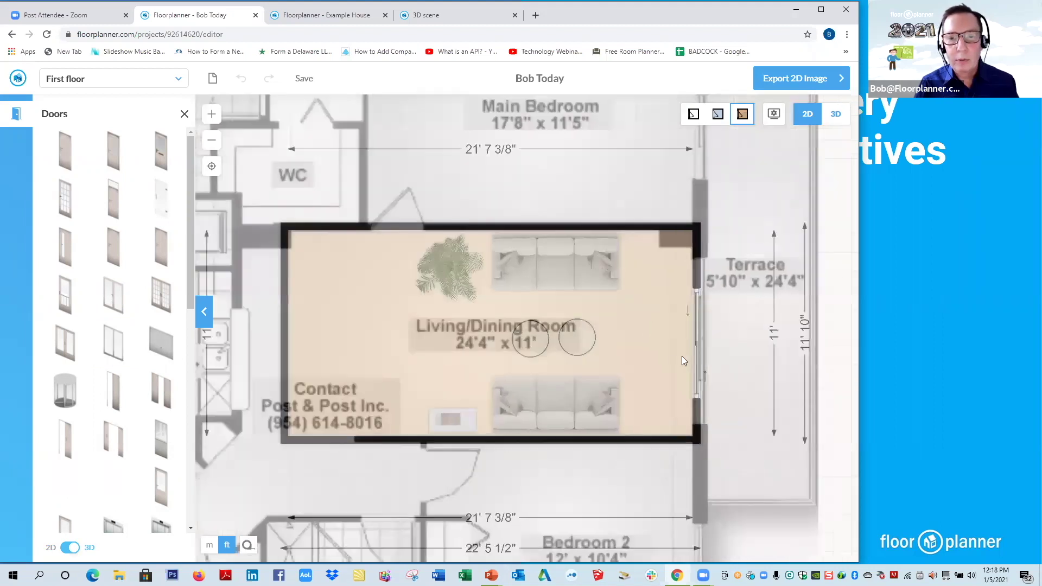
# - Stretch both ends of the sliding door to match the Terrace opening on the backdrop, about 107 3/4" wide
pyautogui.click(675, 357)
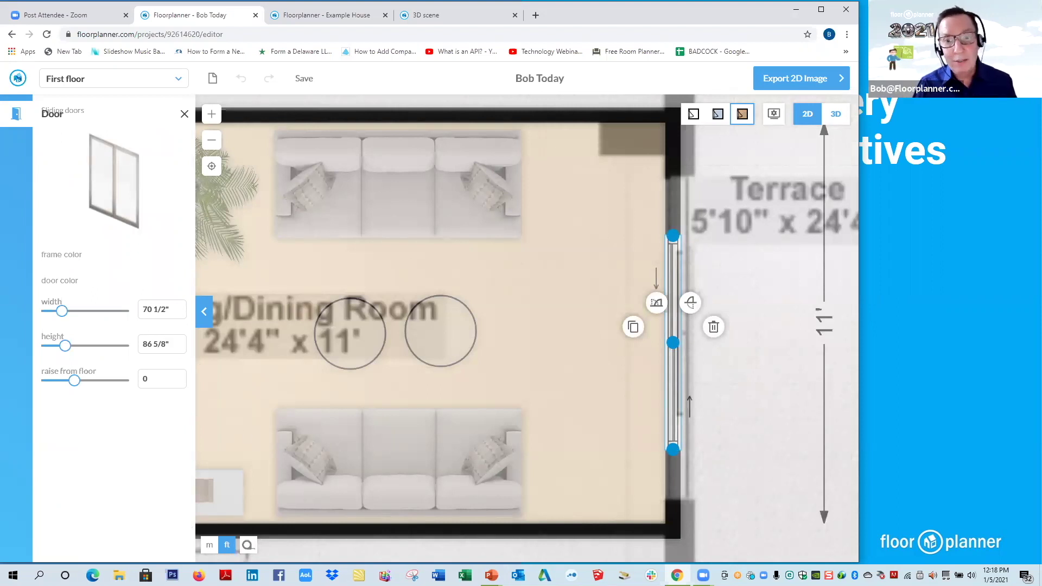
pyautogui.moveTo(673, 454); pyautogui.dragTo(671, 507)
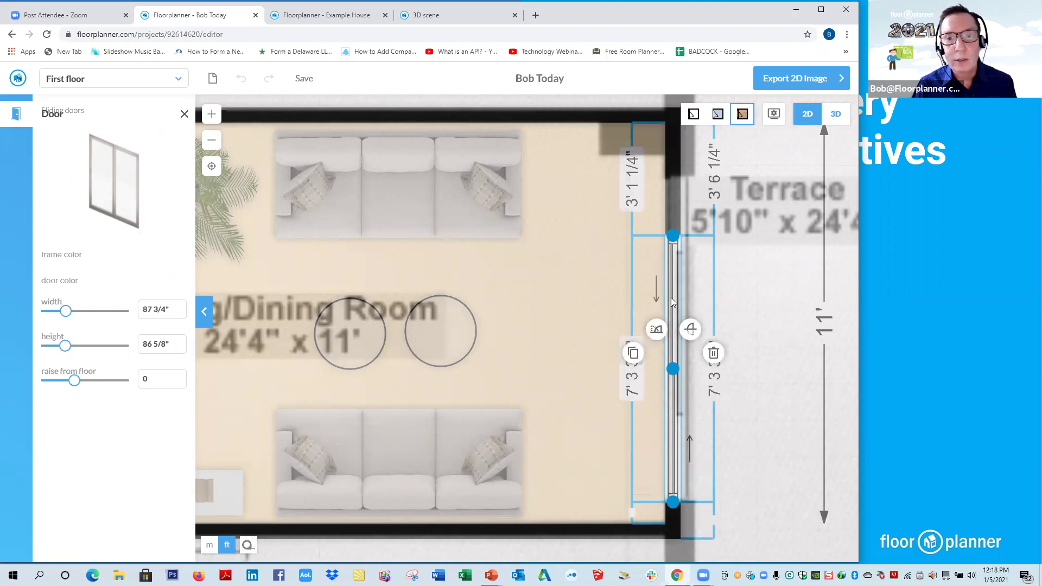
pyautogui.moveTo(673, 235); pyautogui.dragTo(672, 175)
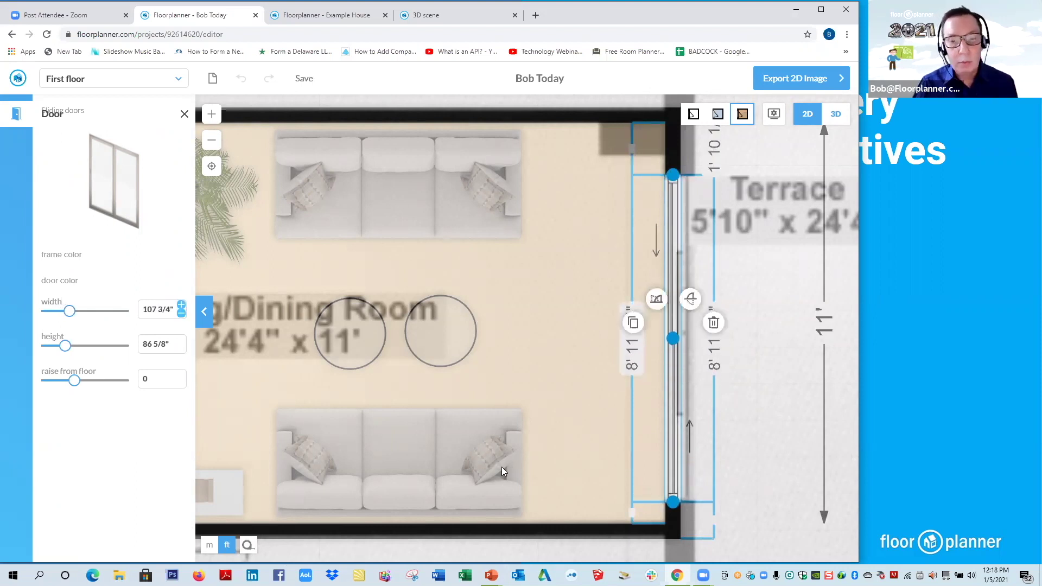
pyautogui.click(787, 474)
pyautogui.scroll(-3, 787, 474)
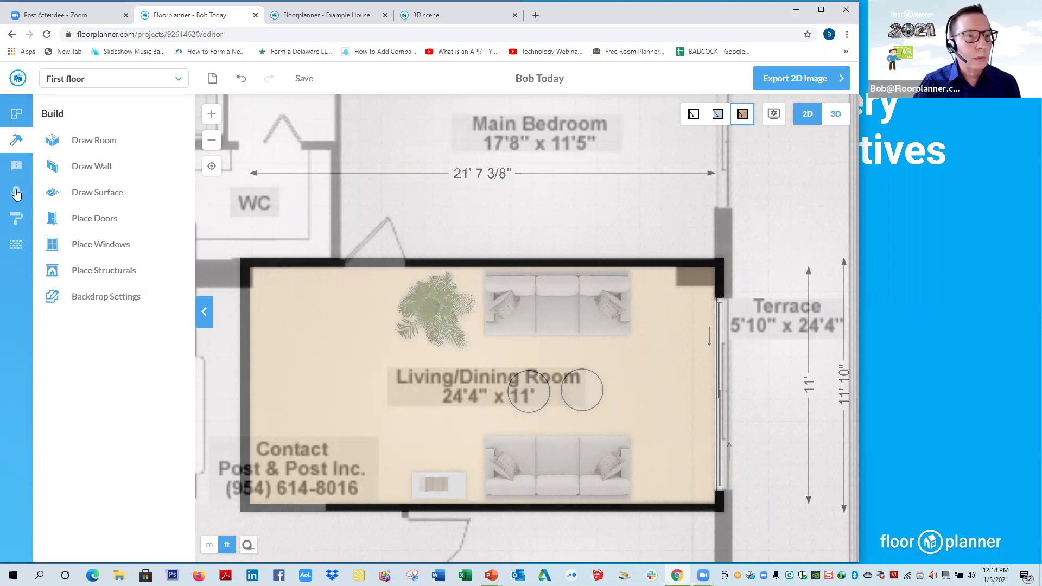
# - Apply a medium-brown wood plank material to the Living/Dining Room floor
pyautogui.click(15, 251)
pyautogui.click(178, 165)
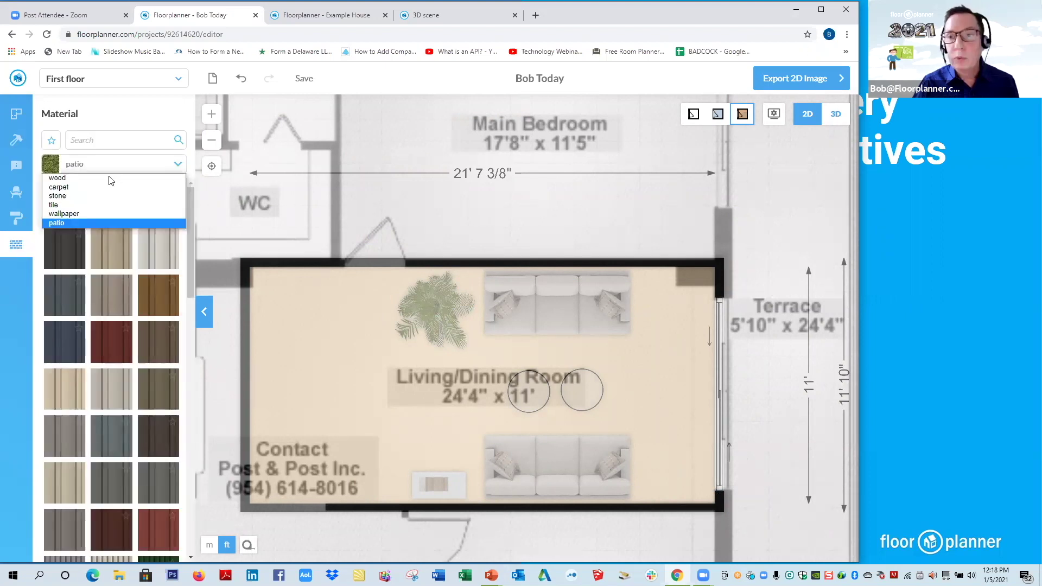
pyautogui.click(57, 178)
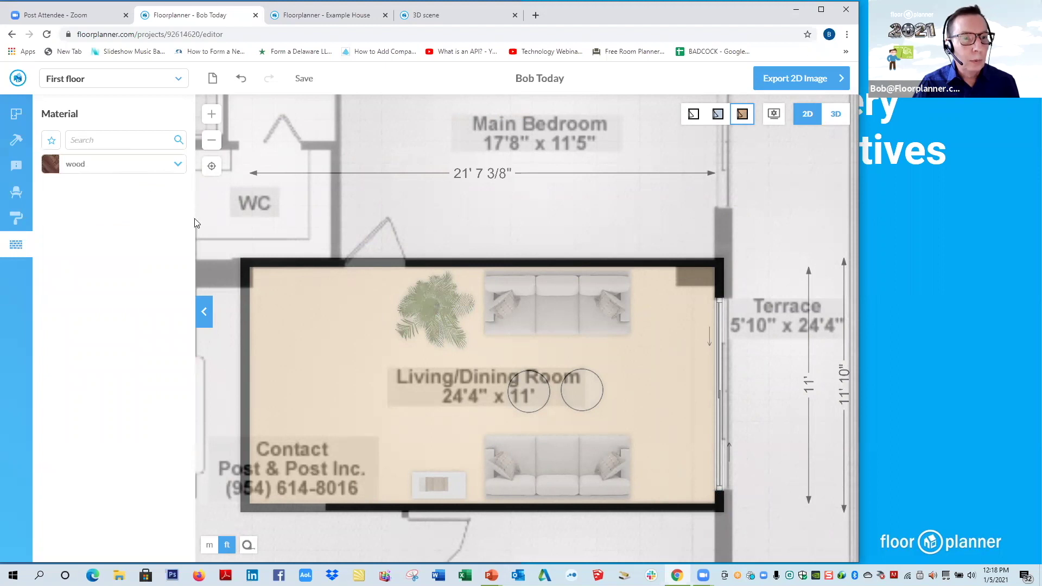
pyautogui.scroll(-3, 191, 255)
pyautogui.moveTo(191, 275); pyautogui.dragTo(187, 379)
pyautogui.scroll(-3, 186, 383)
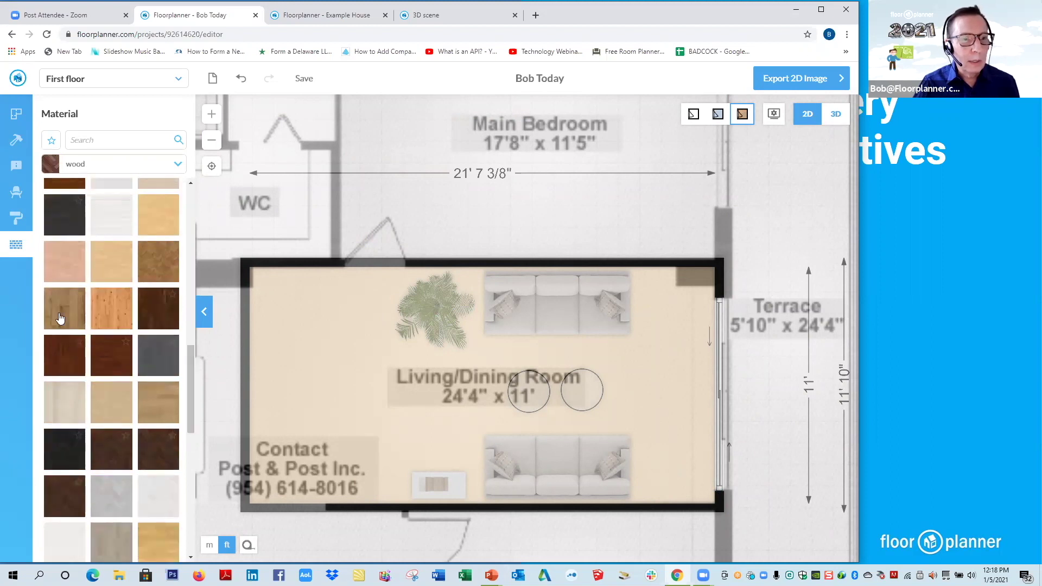
pyautogui.moveTo(59, 318); pyautogui.dragTo(310, 337)
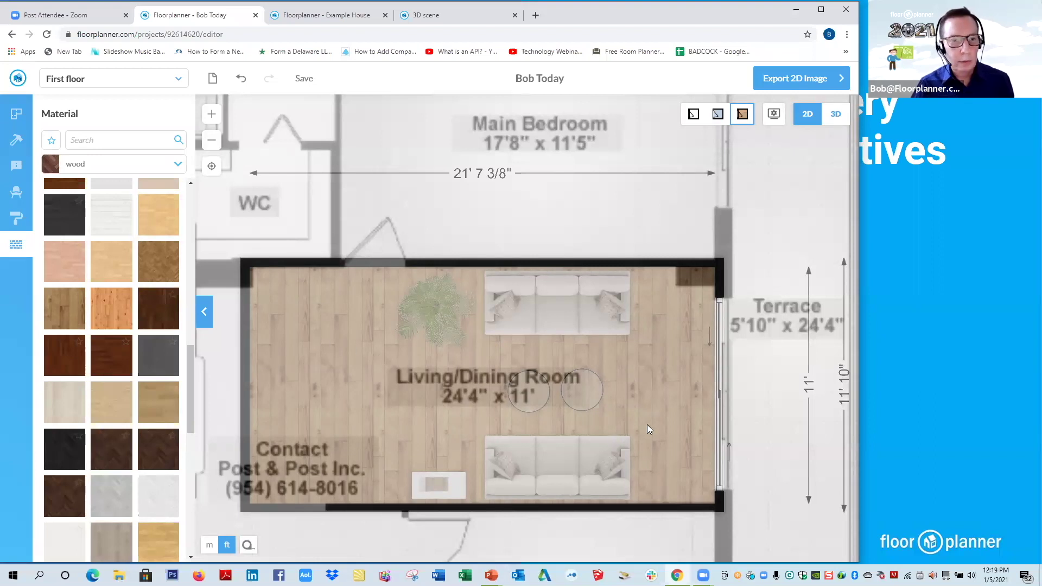
# - Paint the room's upper wall dark blue #3F5169
pyautogui.click(21, 217)
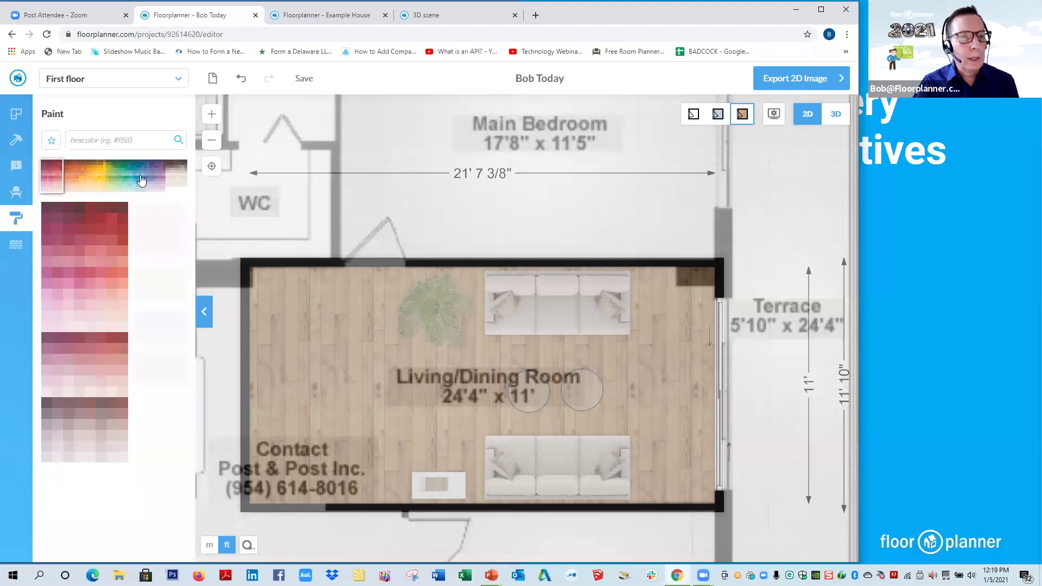
pyautogui.click(141, 180)
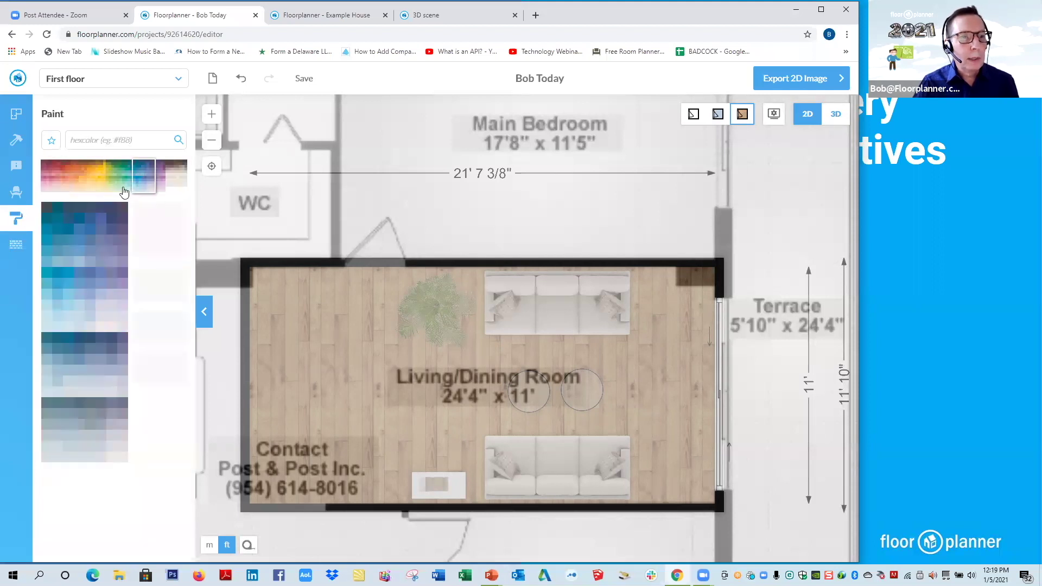
pyautogui.click(90, 210)
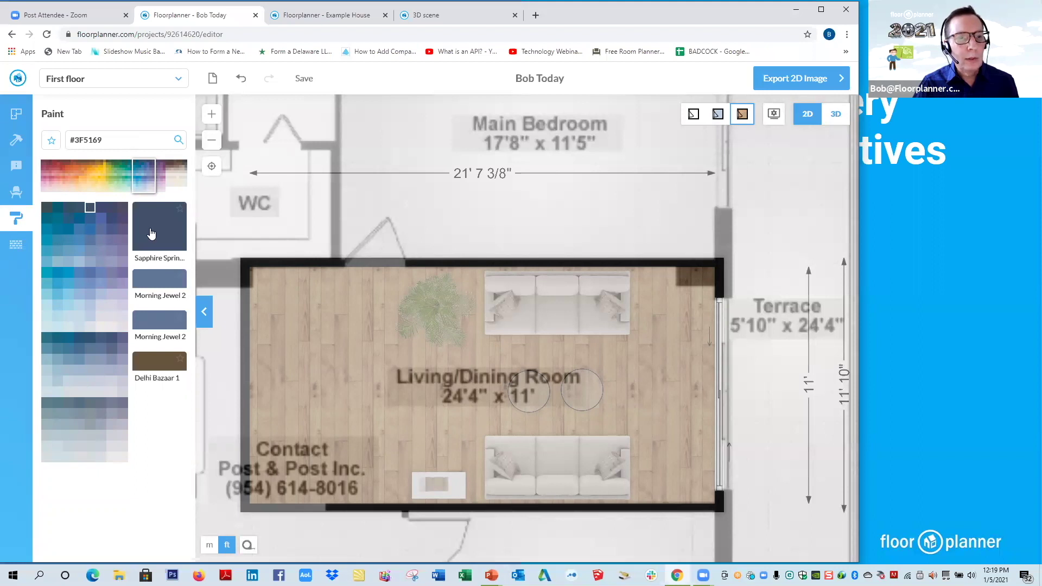
pyautogui.moveTo(152, 233); pyautogui.dragTo(473, 264)
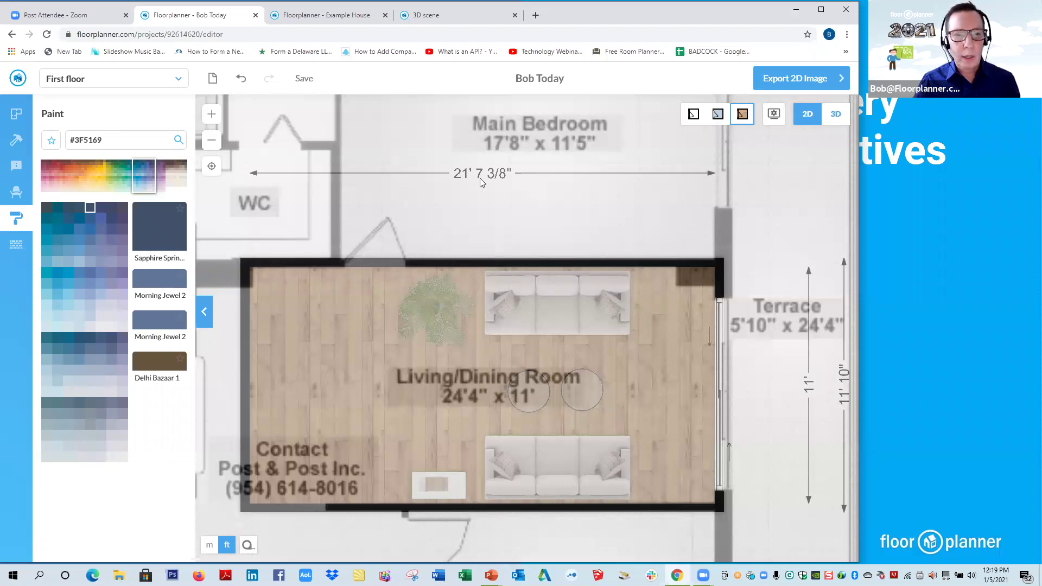
# - Hide the backdrop and compare the outline, flat-colour and textured 2D display styles, ending on the textured one
pyautogui.scroll(-3, 480, 178)
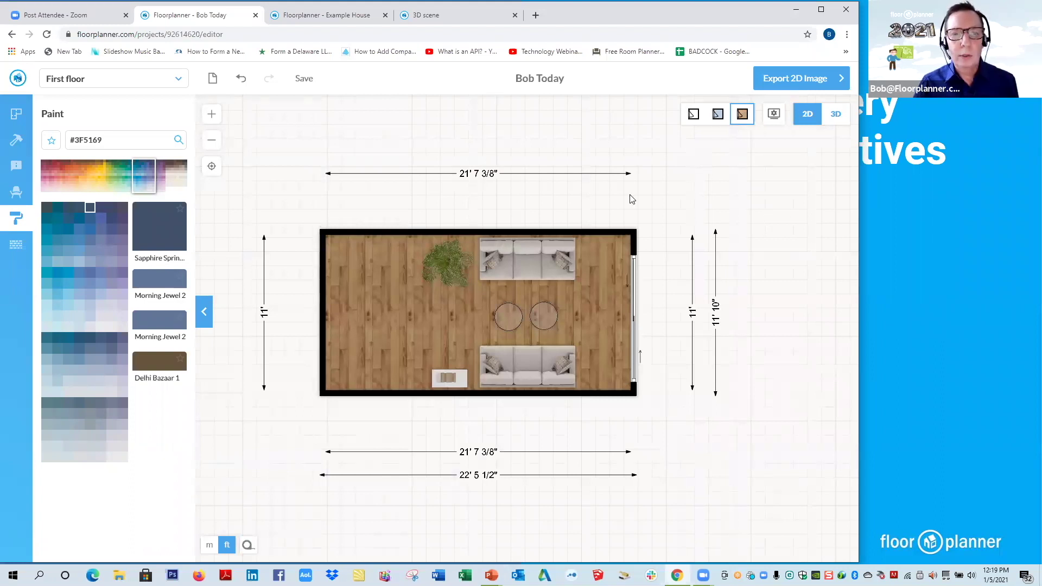
pyautogui.scroll(1, 811, 146)
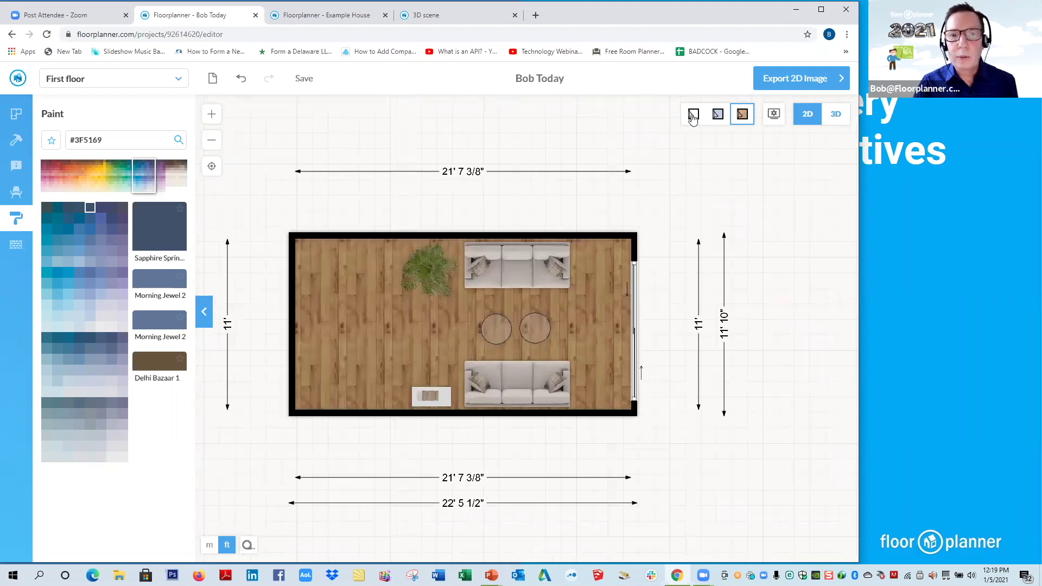
pyautogui.click(693, 115)
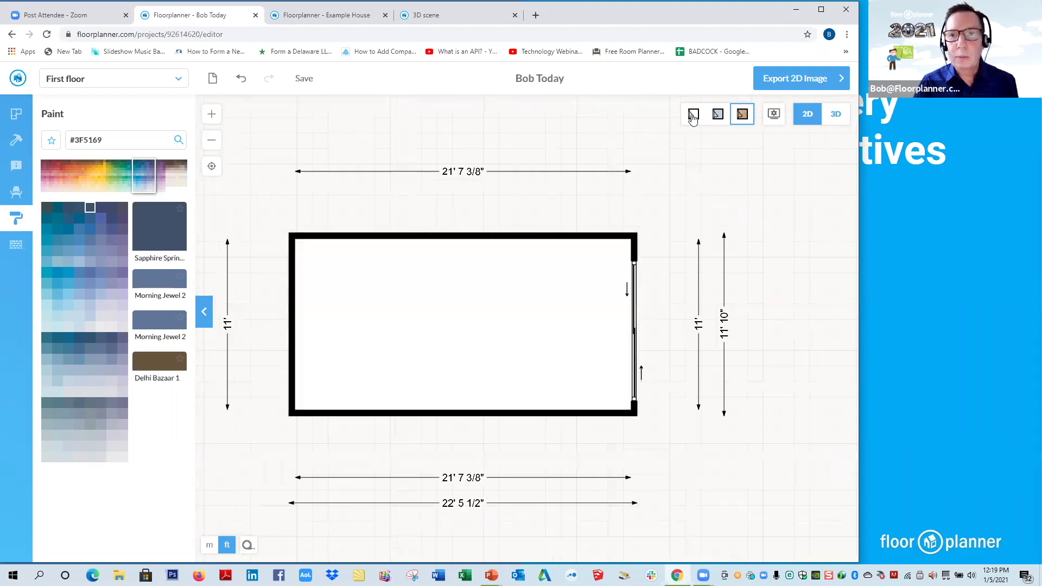
pyautogui.click(719, 117)
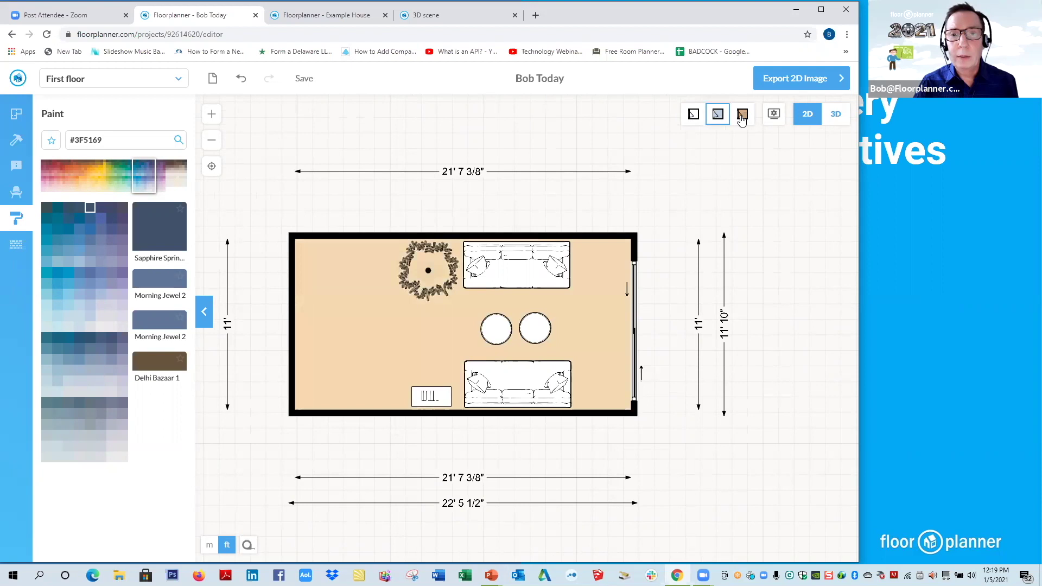
pyautogui.click(742, 116)
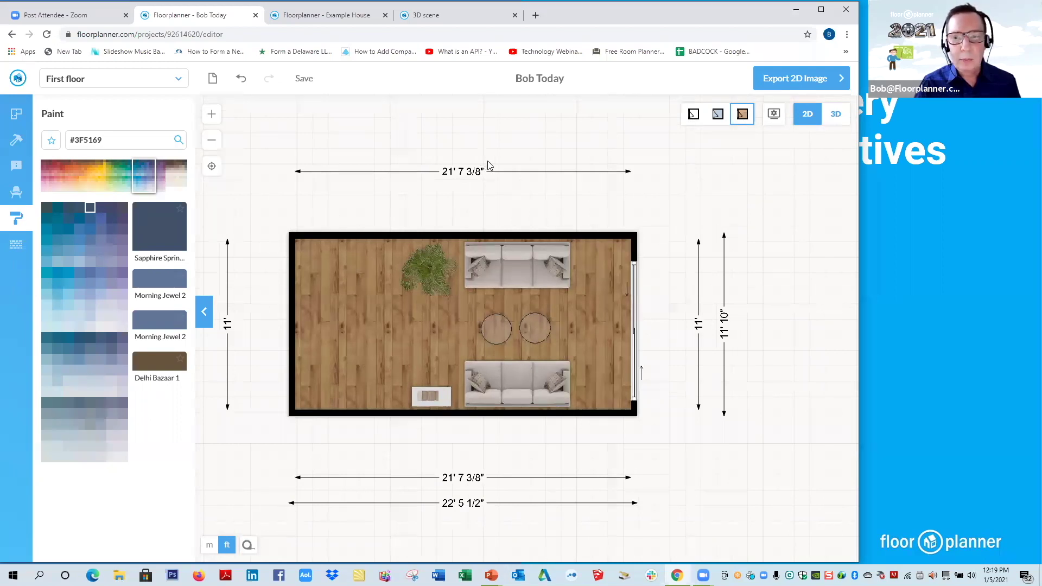
# - Show the furnished room in 3D, fit it in the view and orbit to a low exterior corner beside the sliding door
pyautogui.scroll(-1, 499, 165)
pyautogui.moveTo(494, 349); pyautogui.dragTo(548, 347)
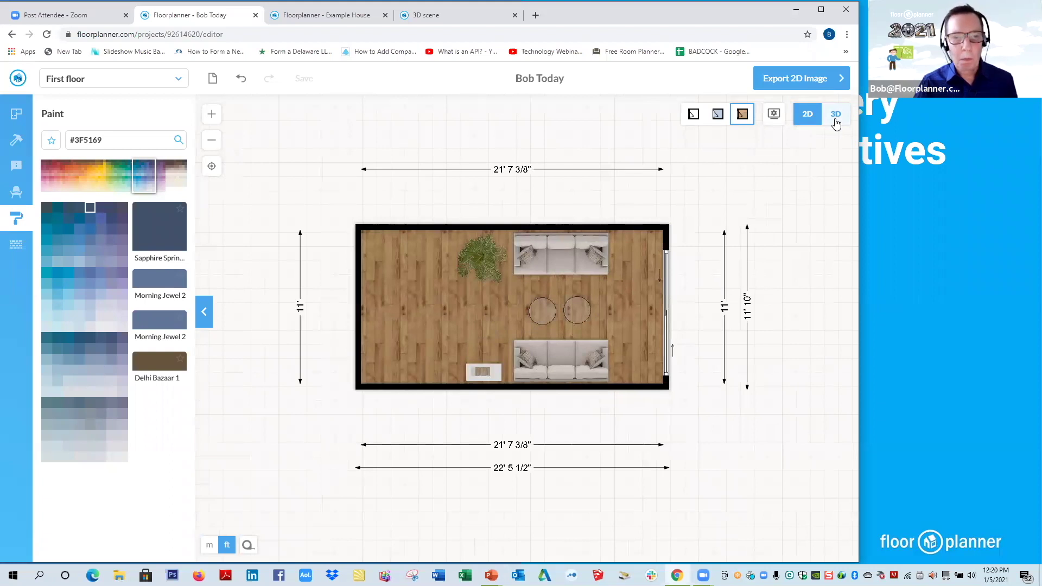
pyautogui.click(836, 115)
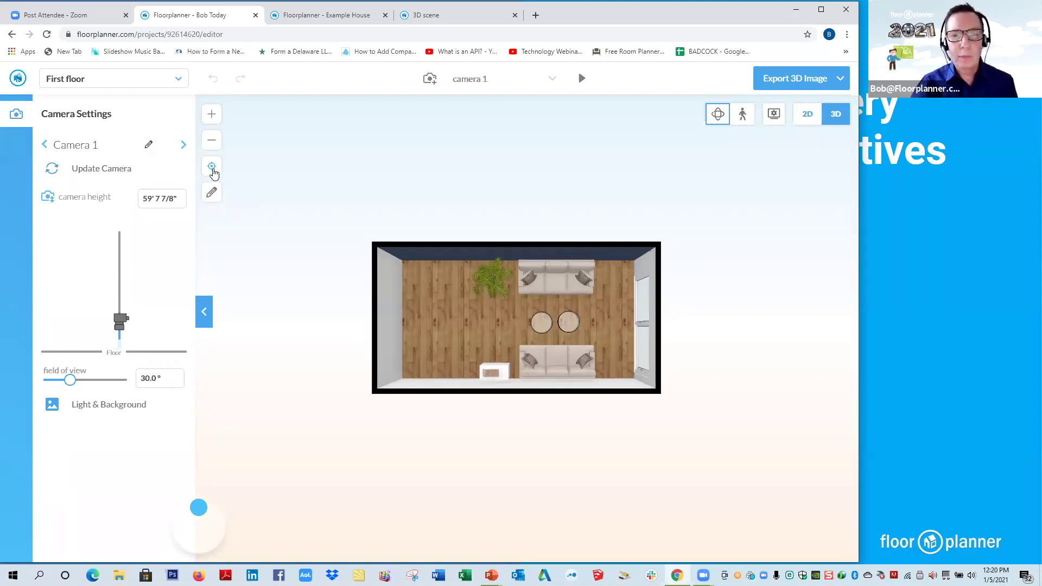
pyautogui.click(213, 168)
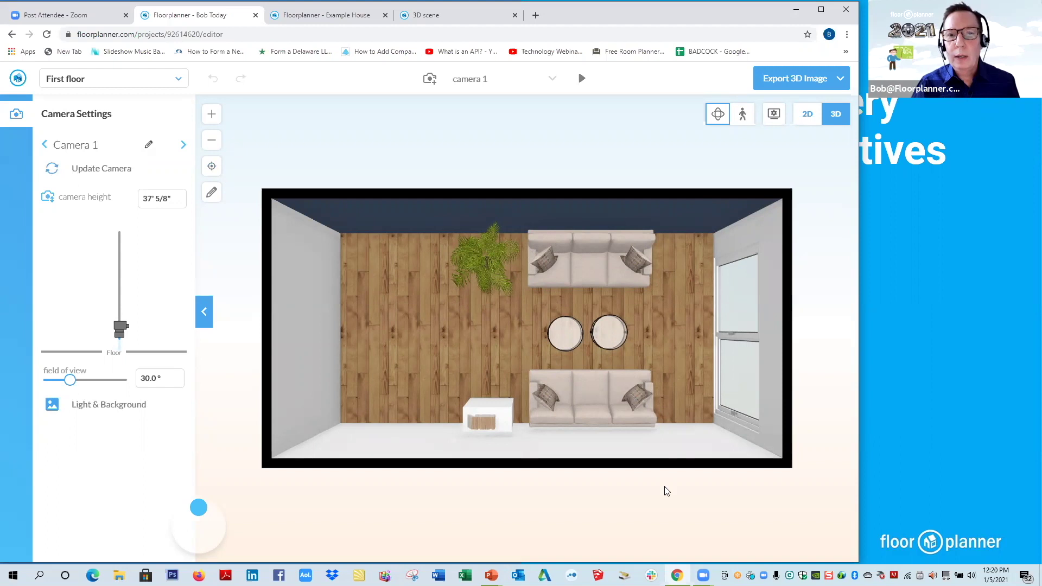
pyautogui.moveTo(766, 423); pyautogui.dragTo(498, 395)
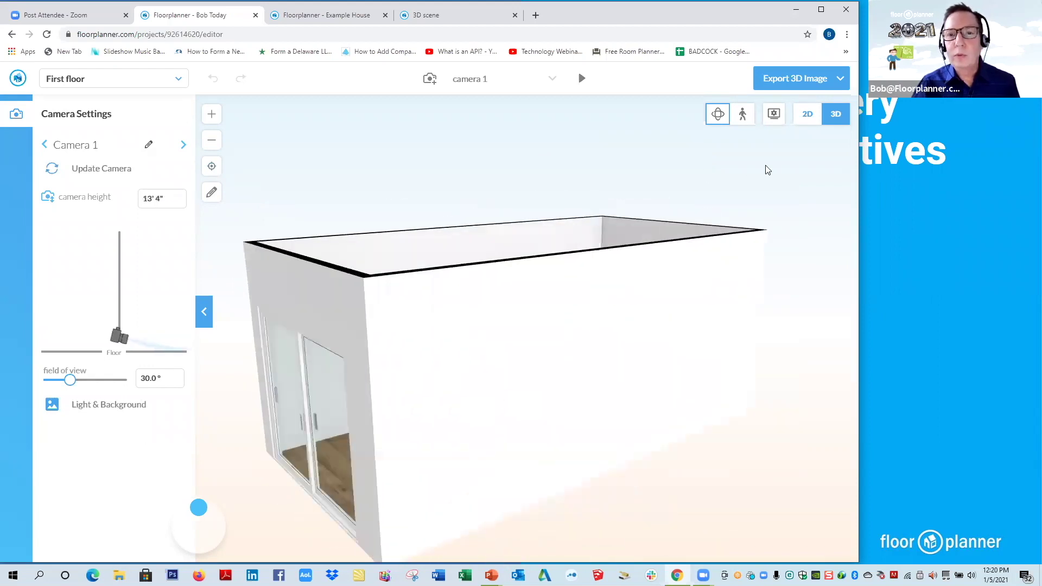
# - Turn on cutaway walls for the 3D view and orbit around the furnished interior
pyautogui.click(774, 114)
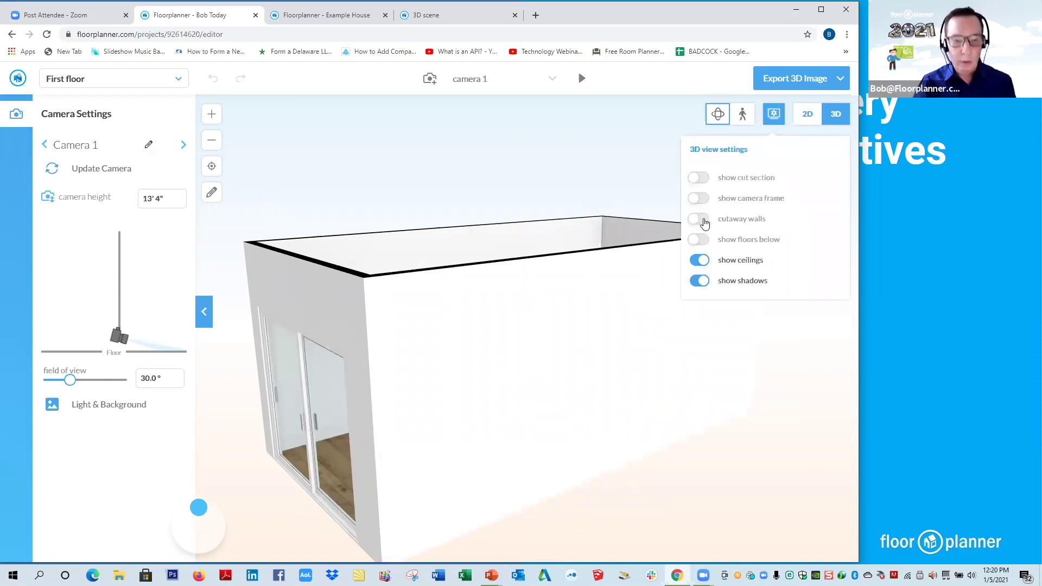
pyautogui.click(699, 219)
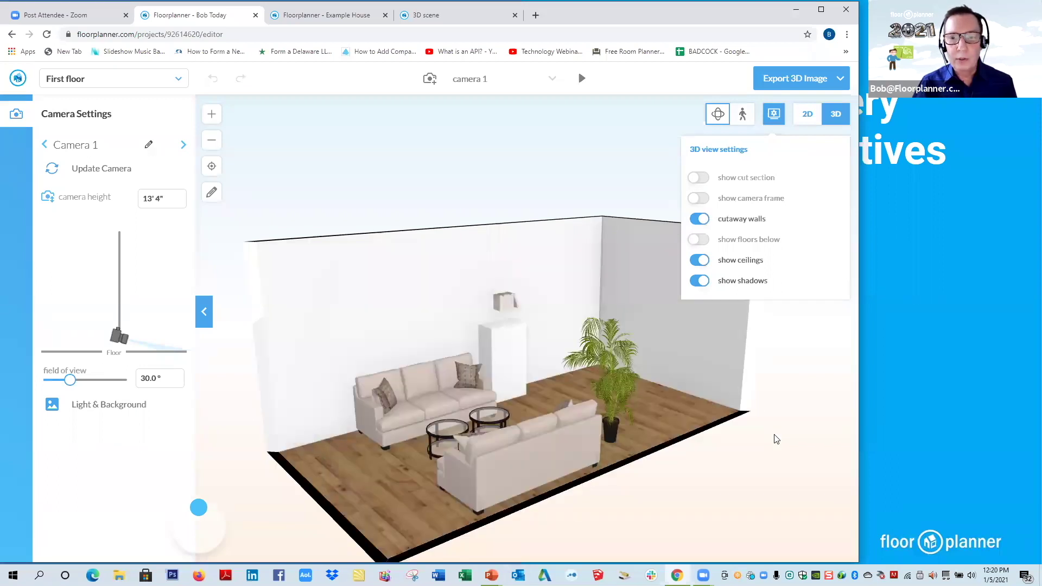
pyautogui.click(776, 439)
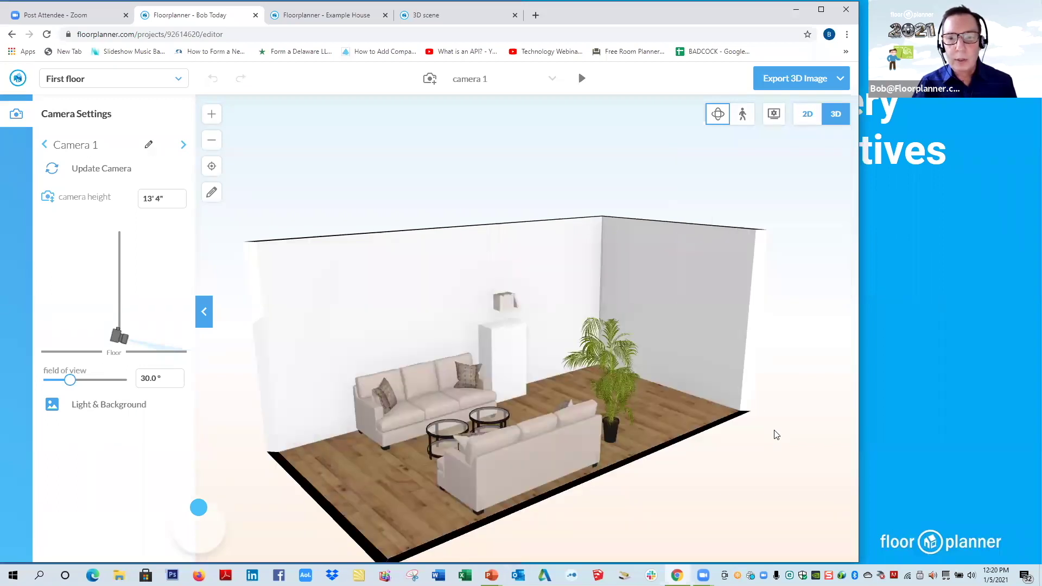
pyautogui.moveTo(776, 434); pyautogui.dragTo(710, 393)
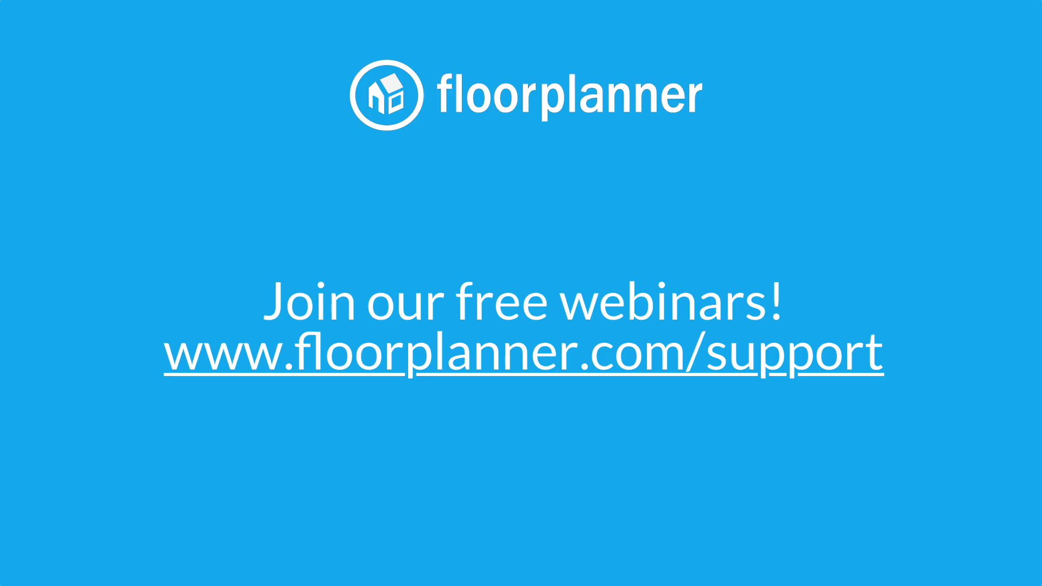